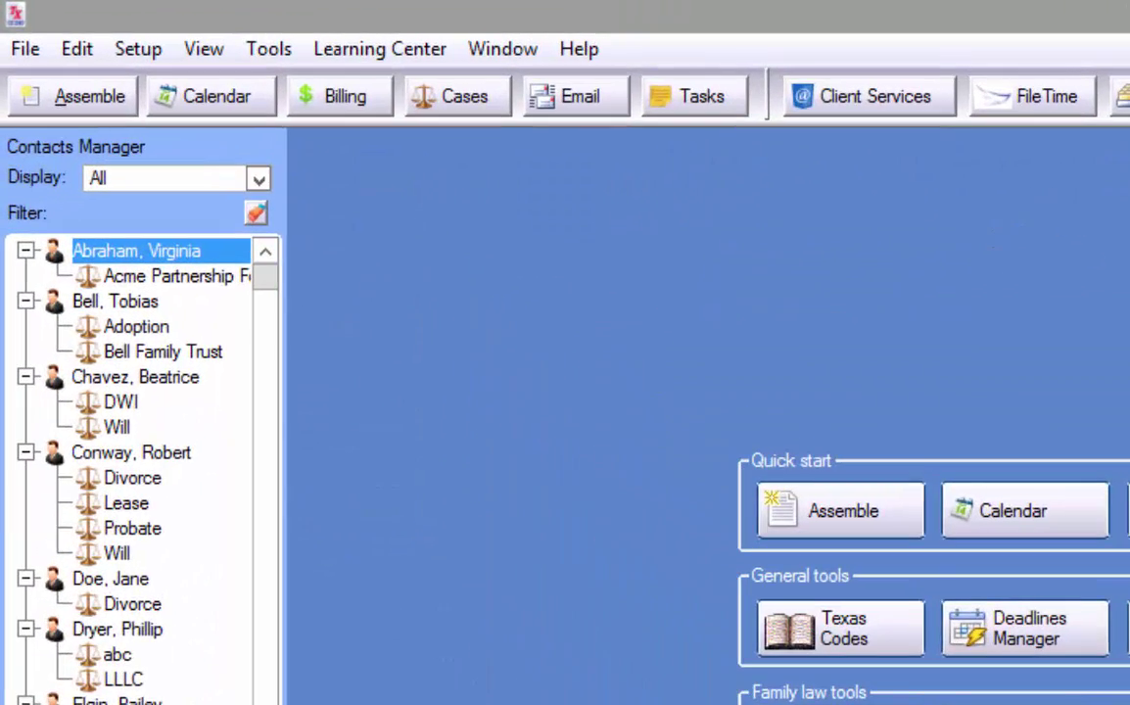
# - Open the Tools menu to reveal the Deadlines manager entry
pyautogui.click(279, 49)
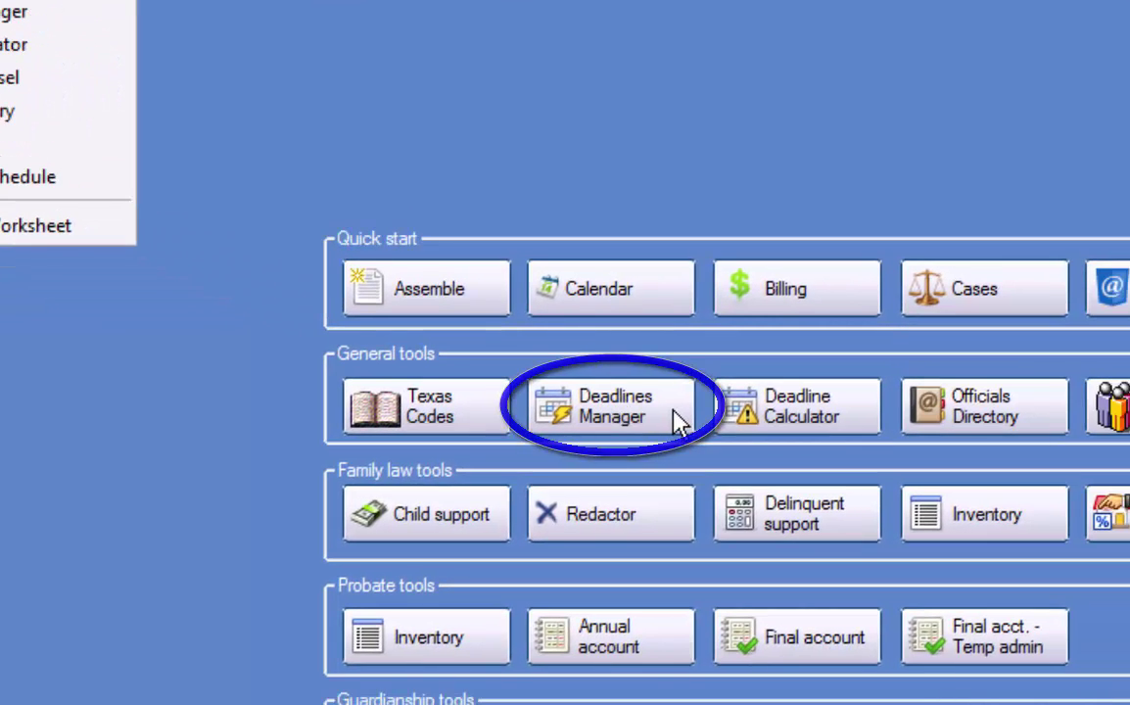
# - Open the Deadlines Manager and drop down its Show filter choices
pyautogui.click(681, 422)
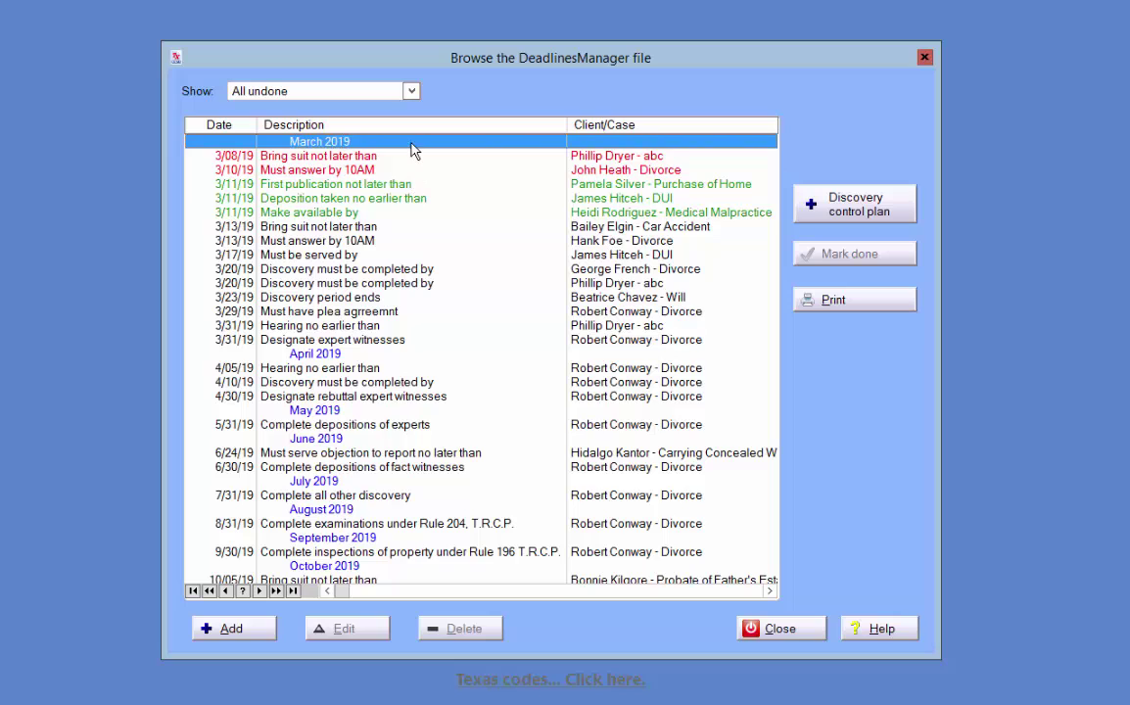
pyautogui.click(412, 91)
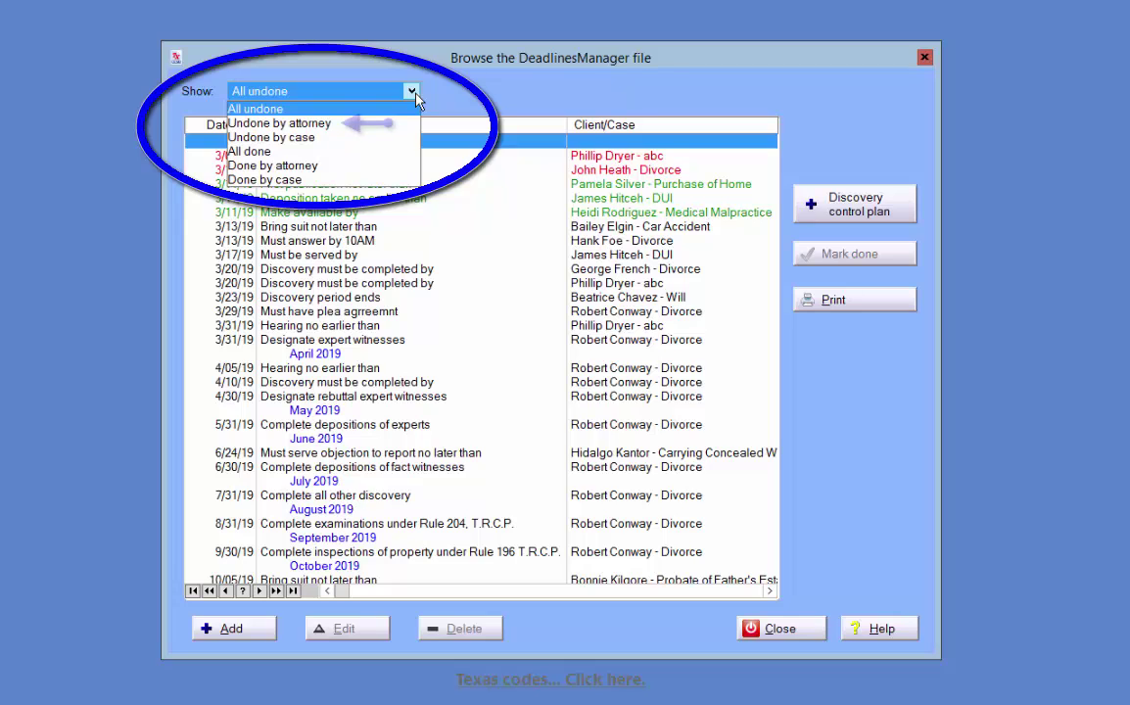
# - Set Show to 'Undone by attorney' and pick one attorney from the Attorney list
pyautogui.click(348, 123)
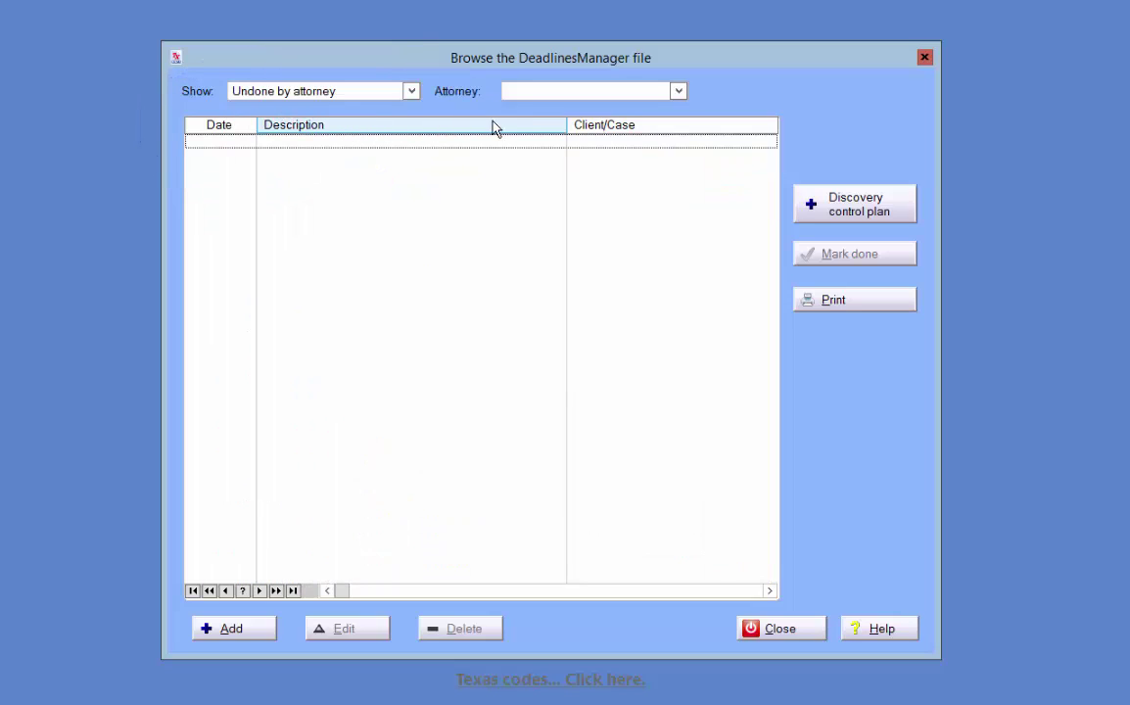
pyautogui.click(681, 91)
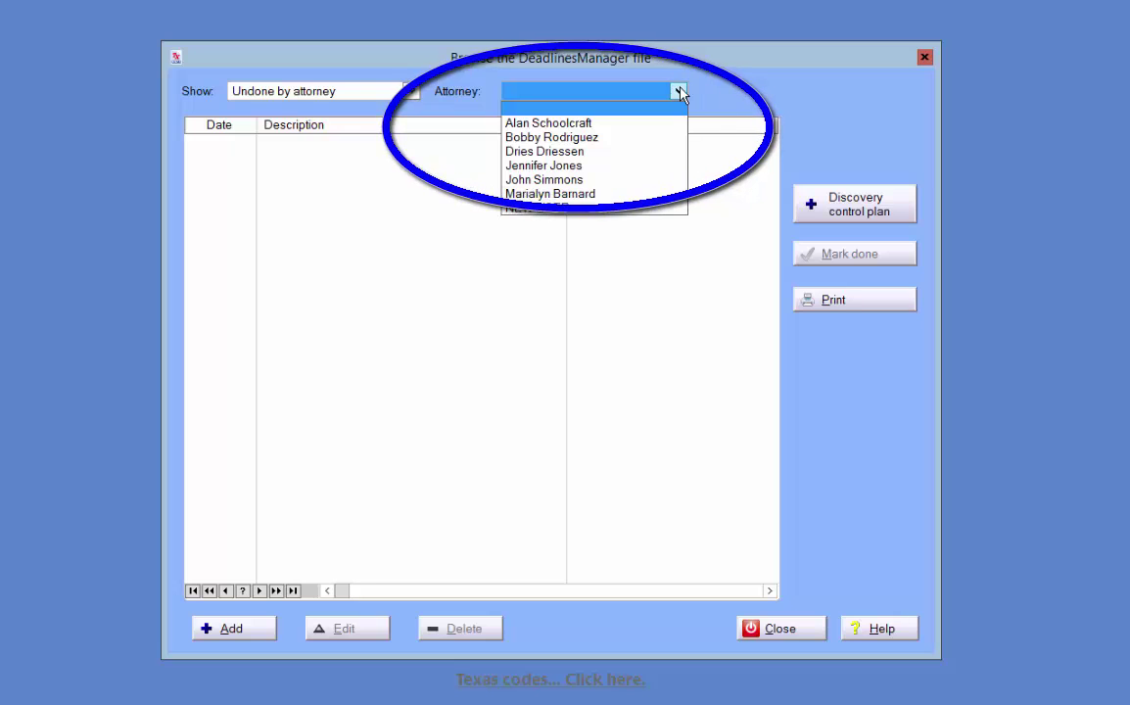
pyautogui.click(592, 123)
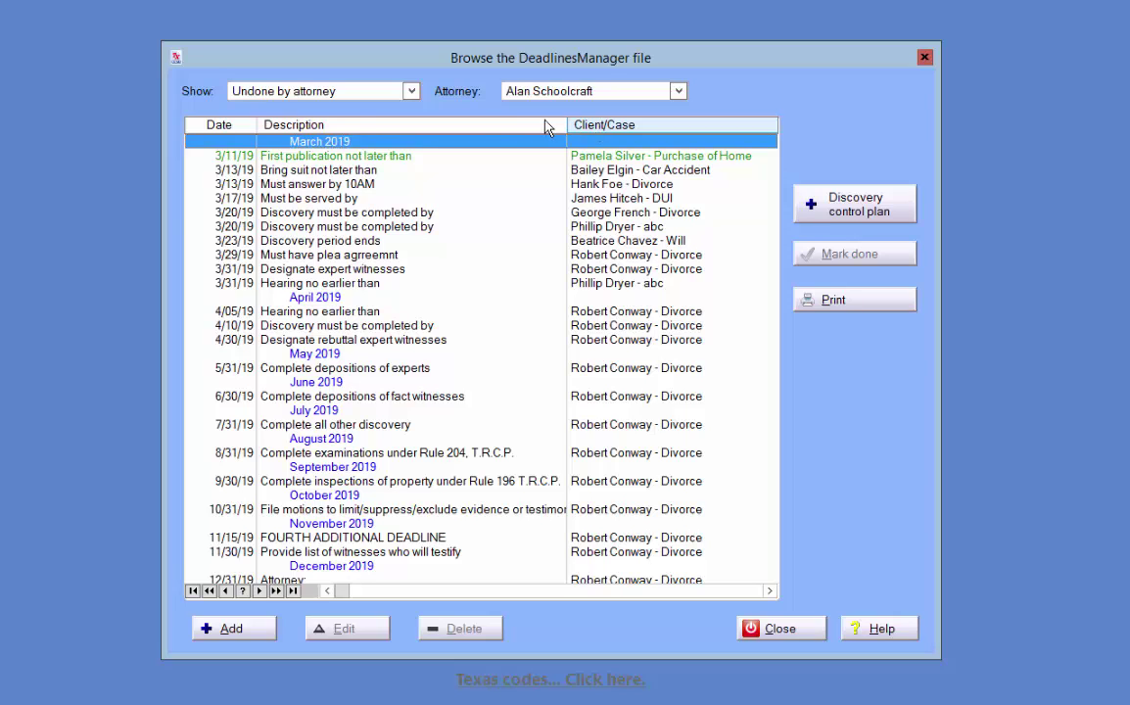
# - Set Show to 'Undone by case' for the client's Divorce case, then browse to the last and first rows
pyautogui.click(413, 93)
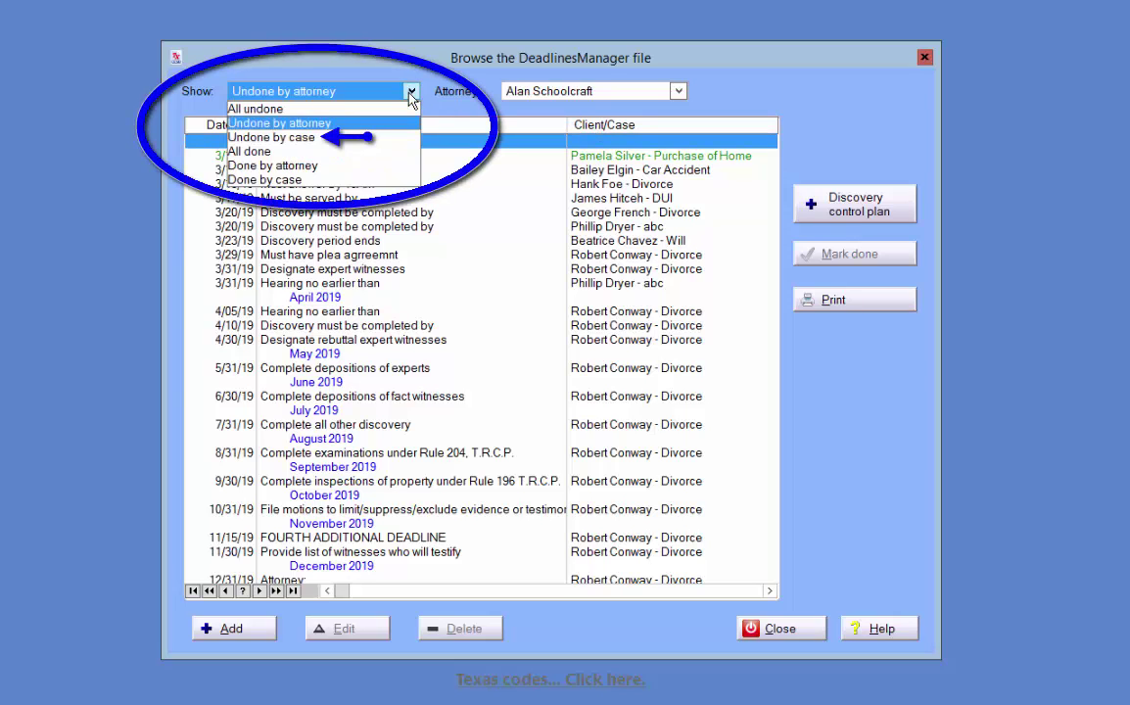
pyautogui.click(313, 139)
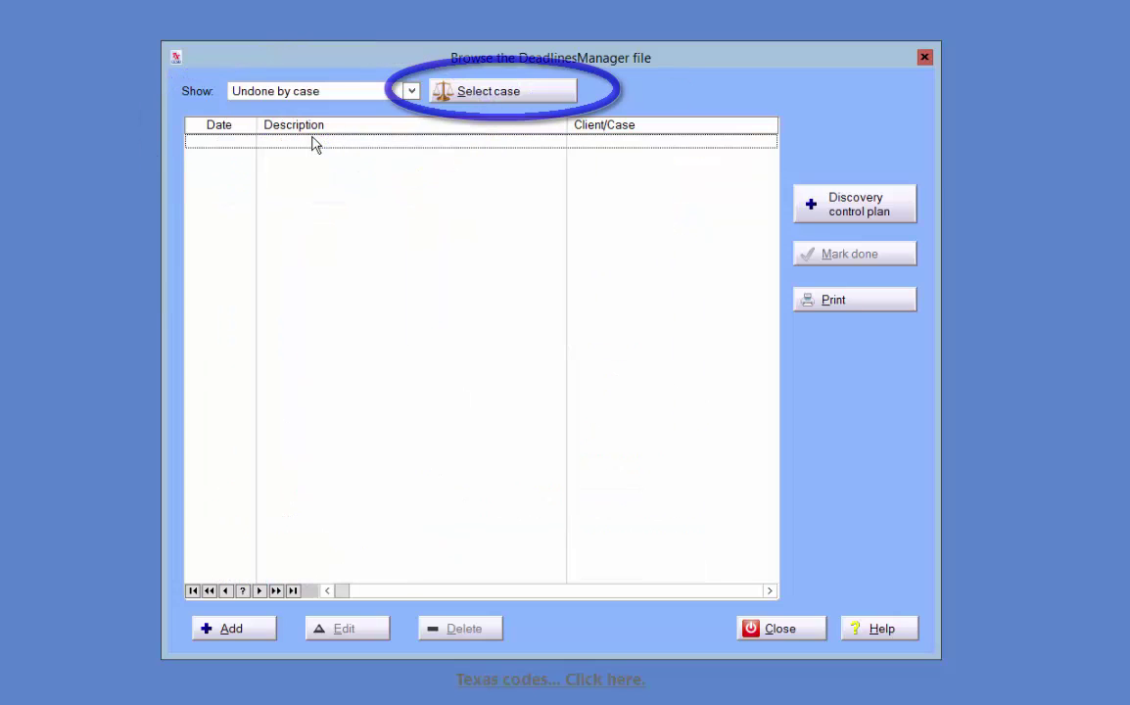
pyautogui.click(498, 98)
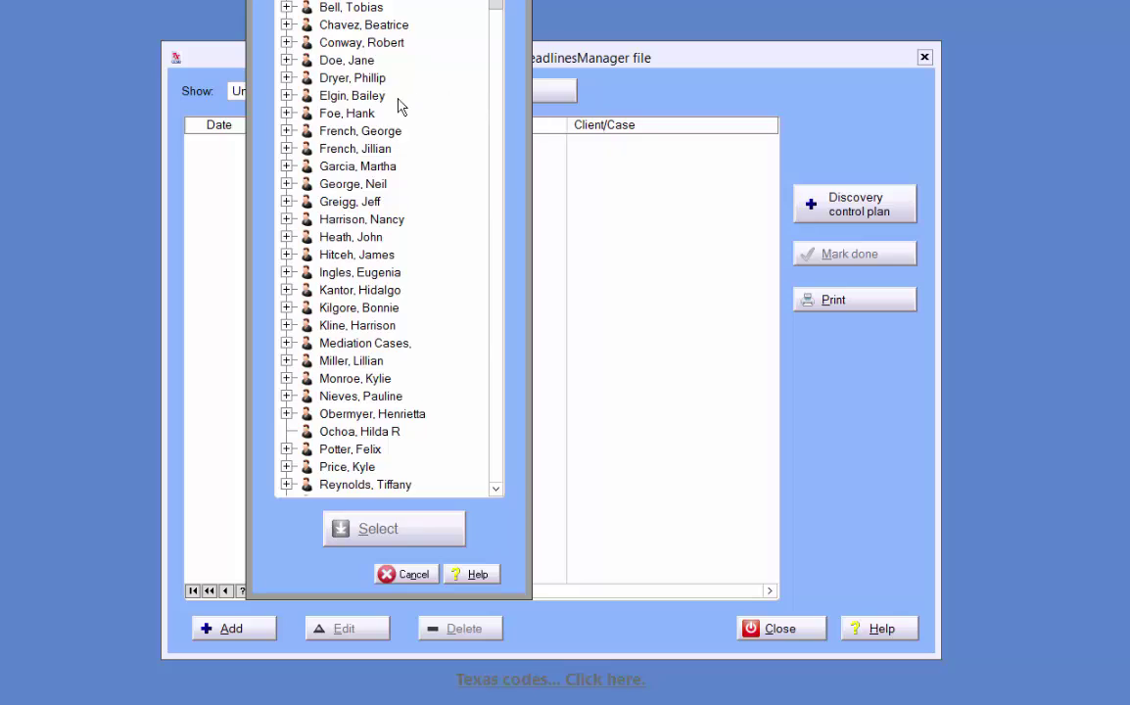
pyautogui.click(286, 43)
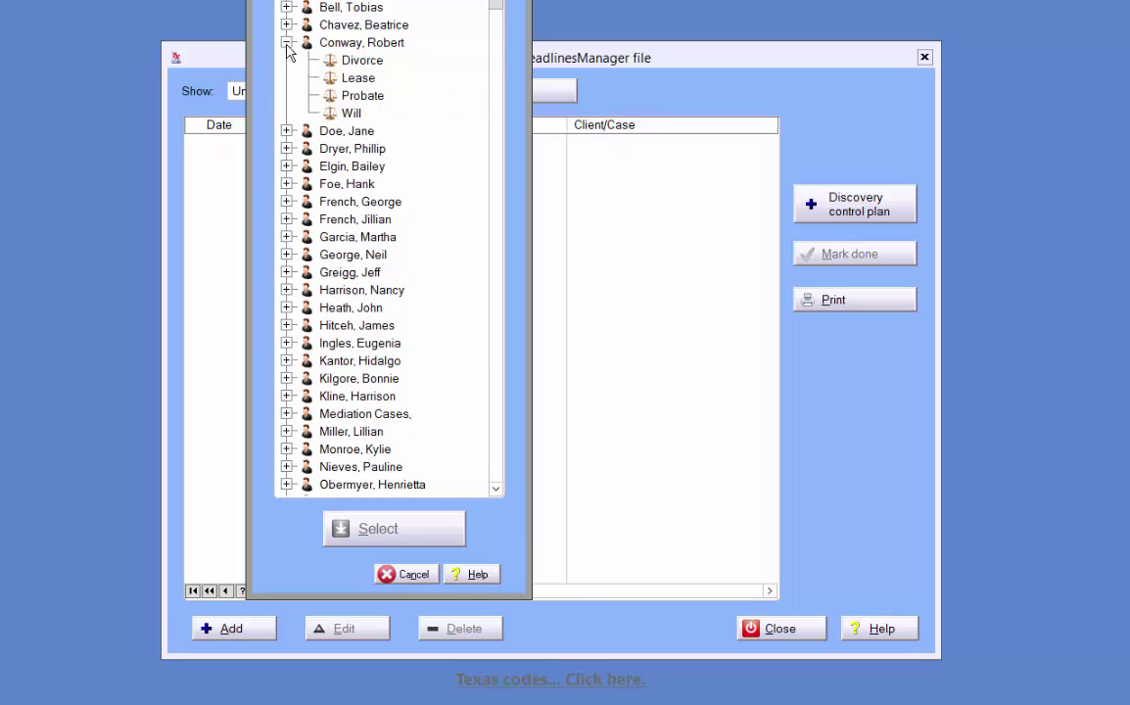
pyautogui.click(358, 61)
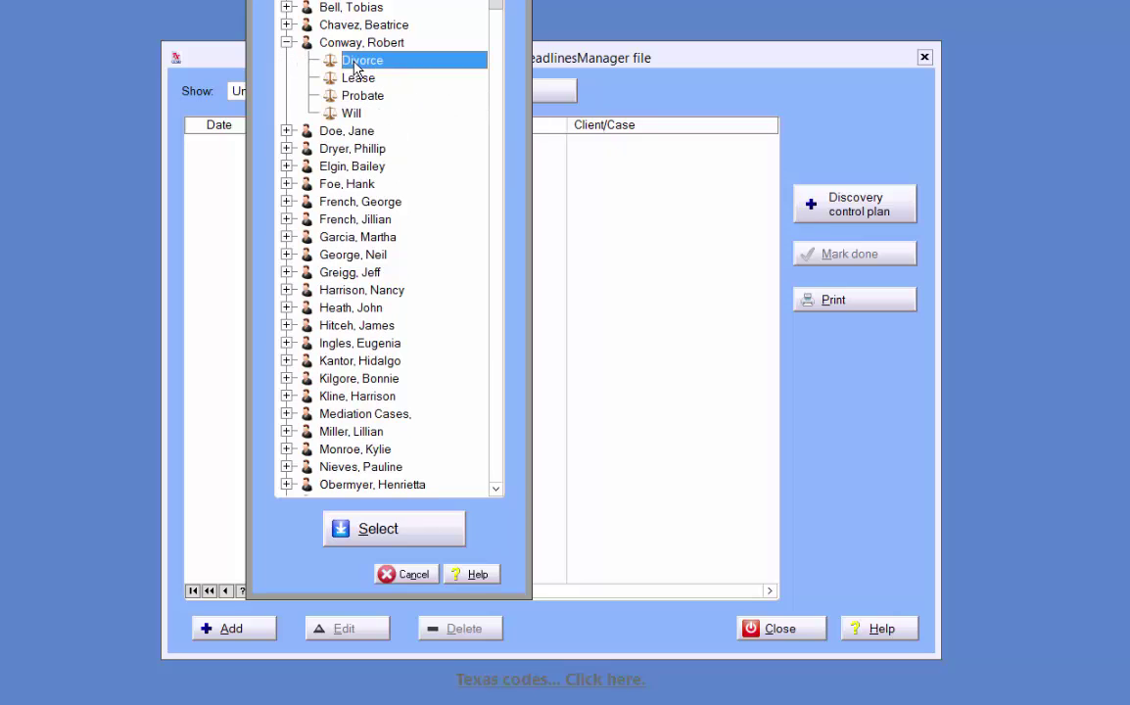
pyautogui.click(381, 530)
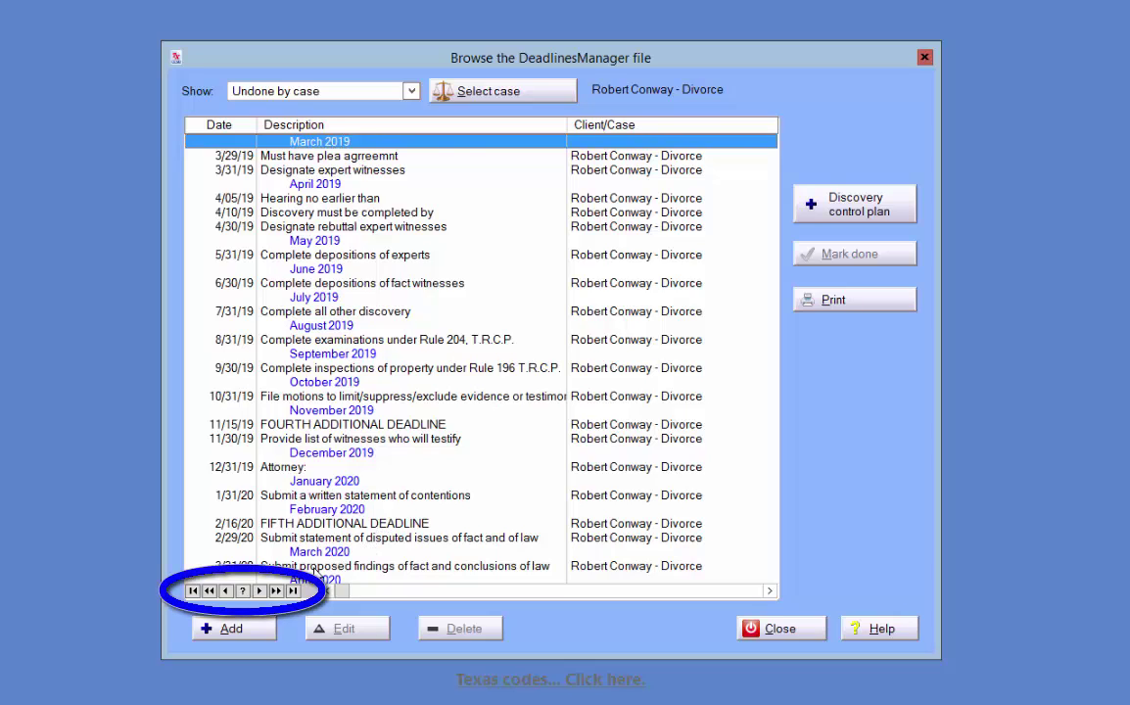
pyautogui.click(277, 592)
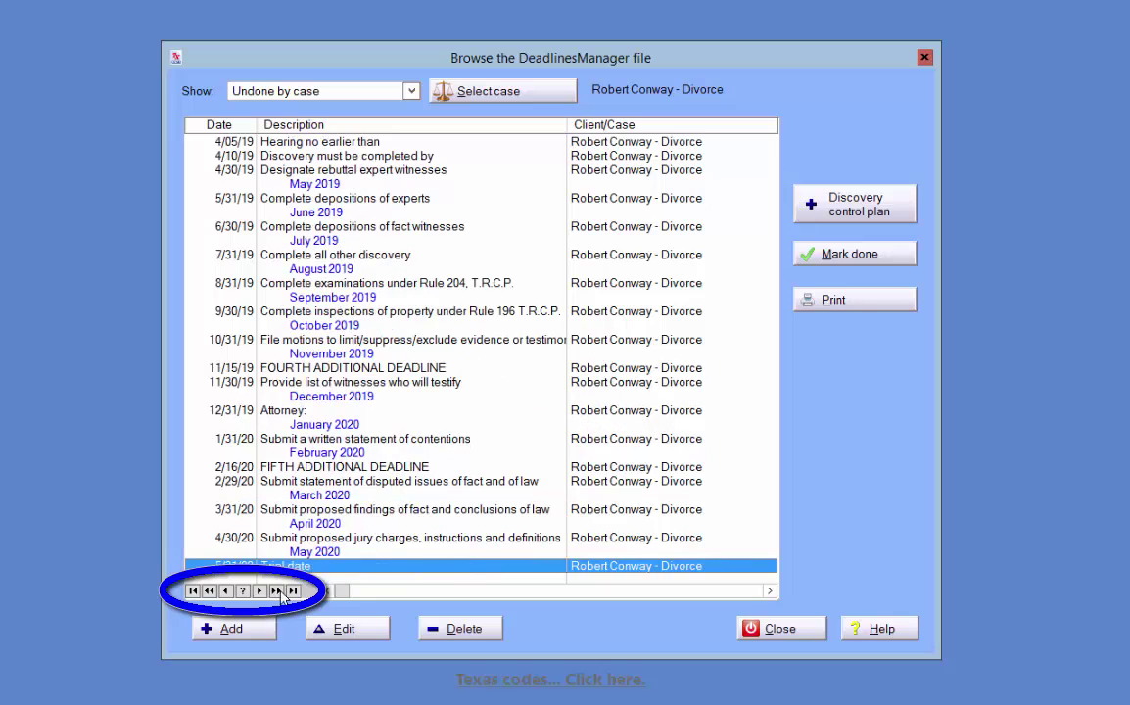
pyautogui.click(193, 590)
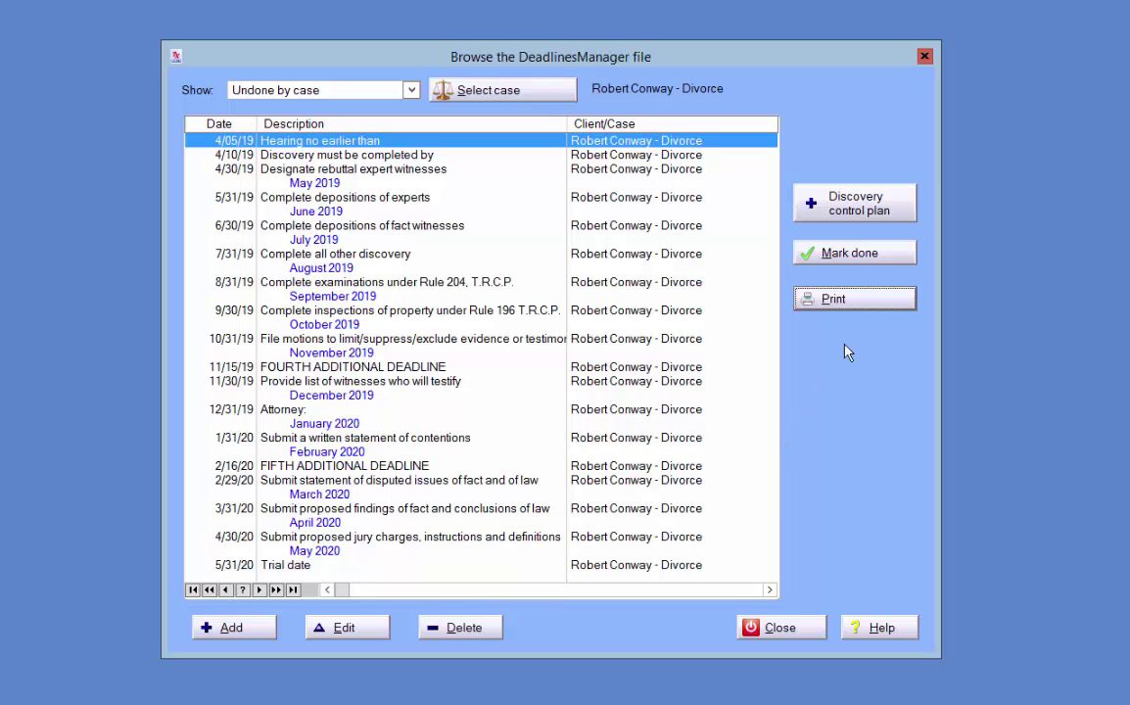
# - Preview the Deadlines Report maximized and save it as PrintDeadlines.pdf in the TXDocs folder
pyautogui.click(851, 303)
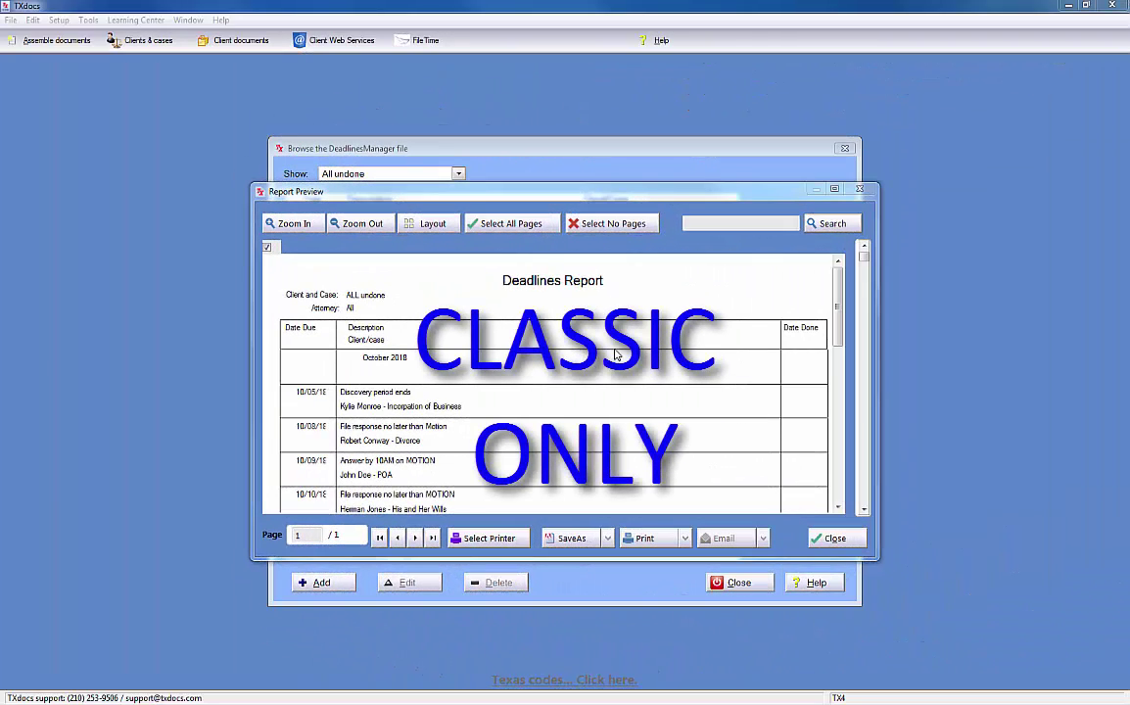
pyautogui.click(834, 190)
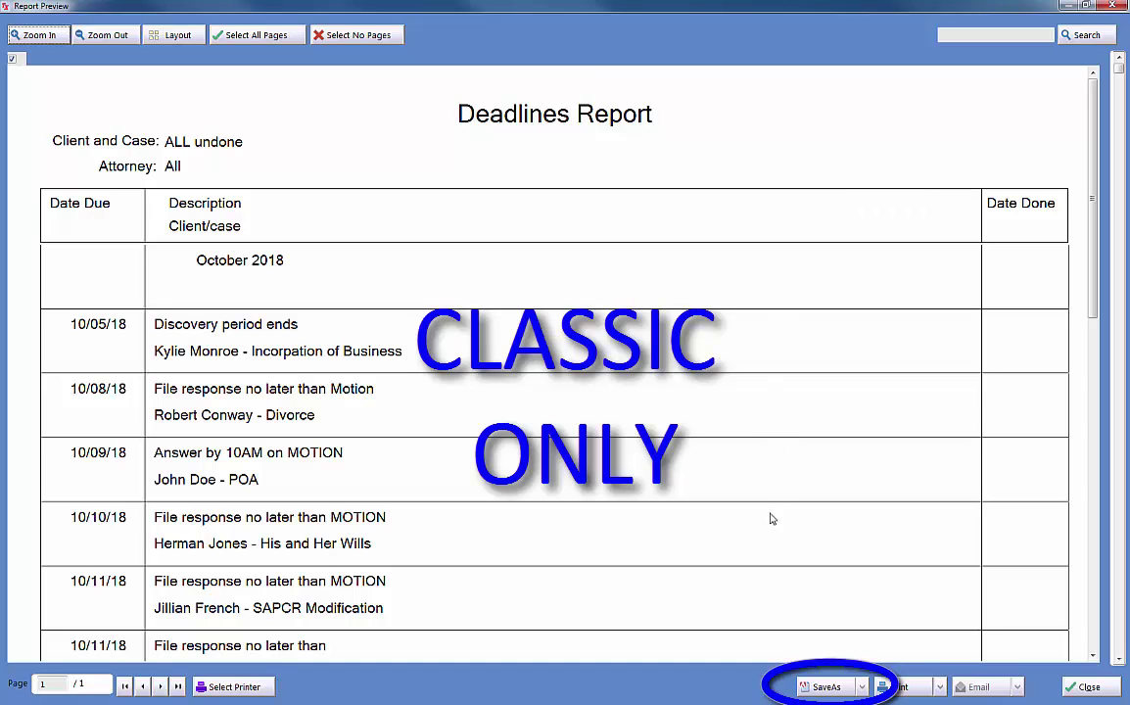
pyautogui.click(826, 687)
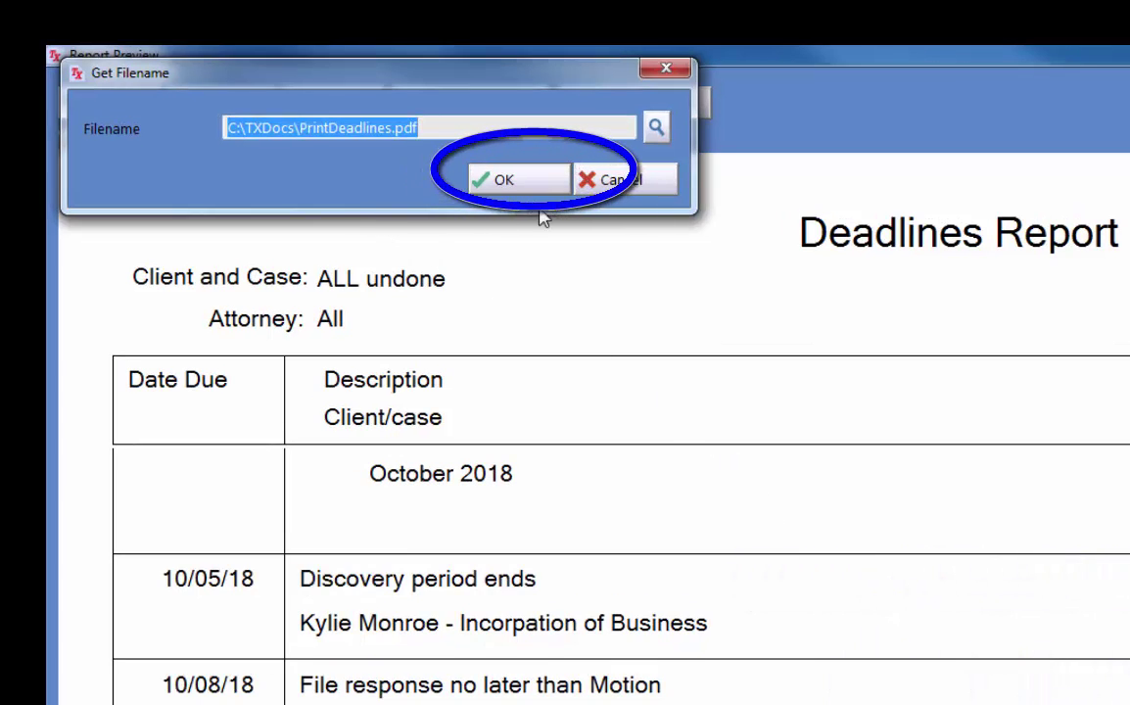
pyautogui.click(657, 128)
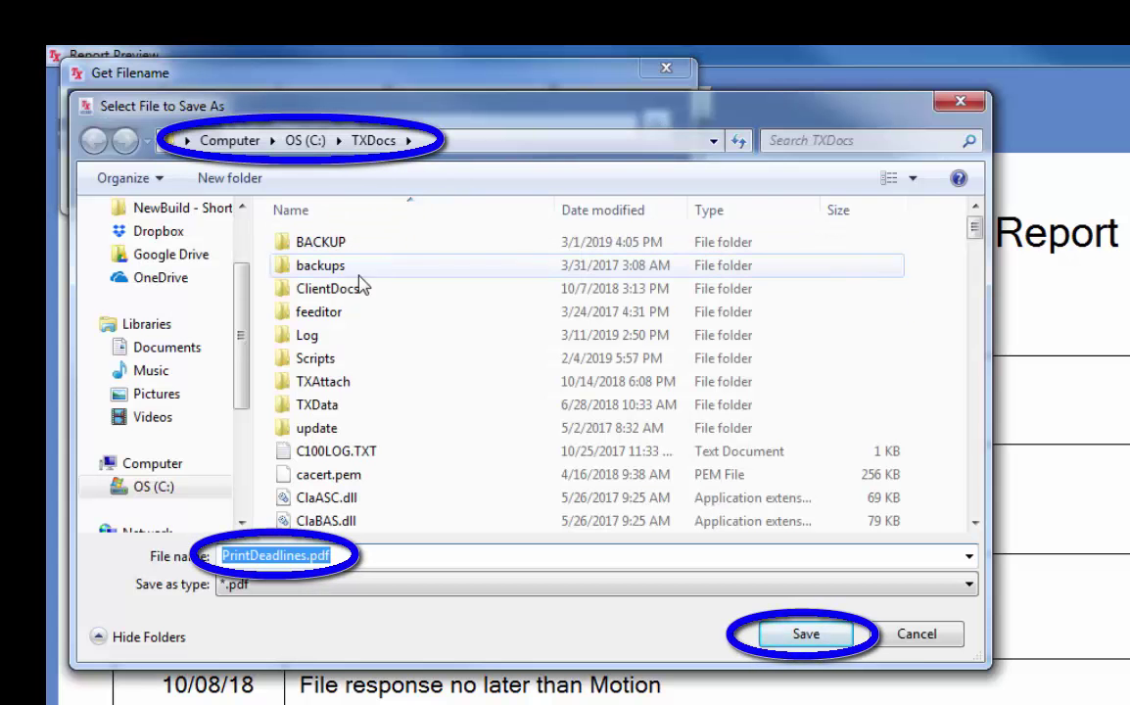
pyautogui.click(805, 634)
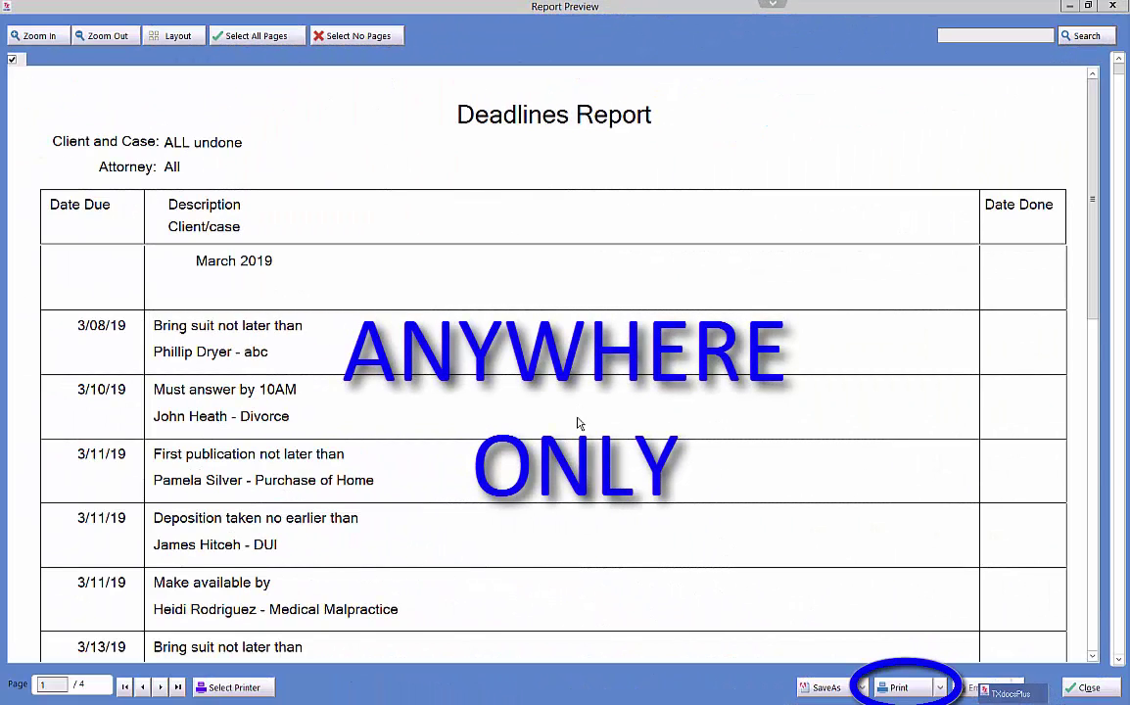
# - Print the report with destination Save as PDF, saving DeadlinesManager Report.pdf into Downloads
pyautogui.click(906, 688)
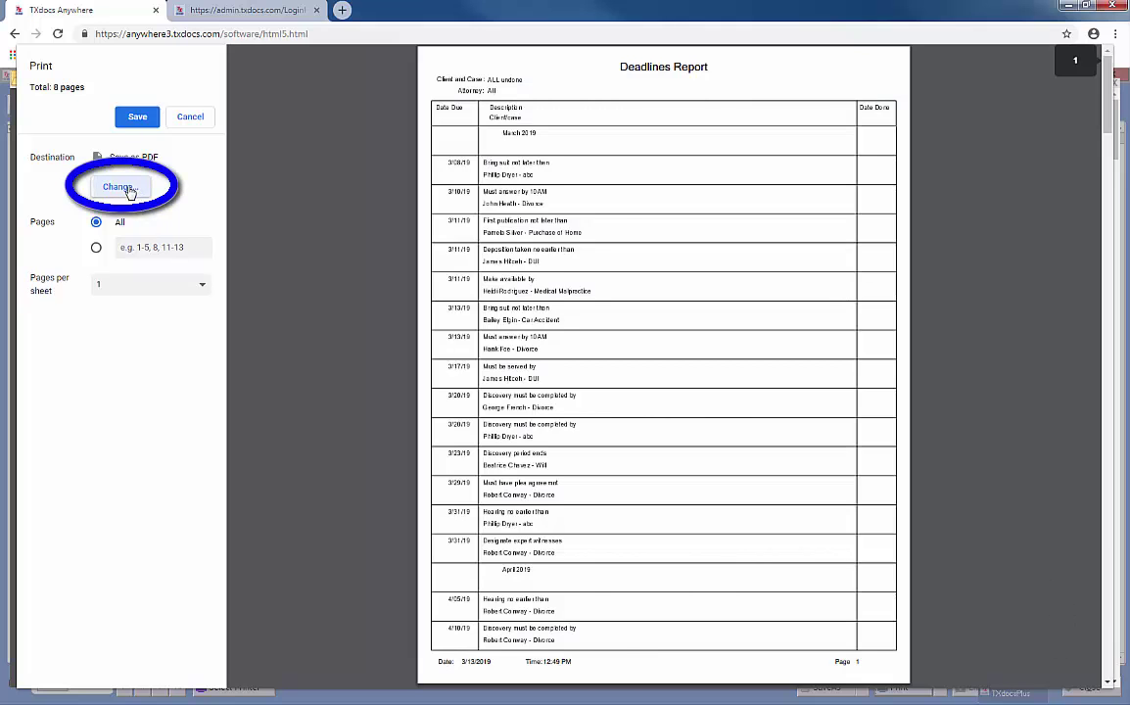
pyautogui.click(119, 187)
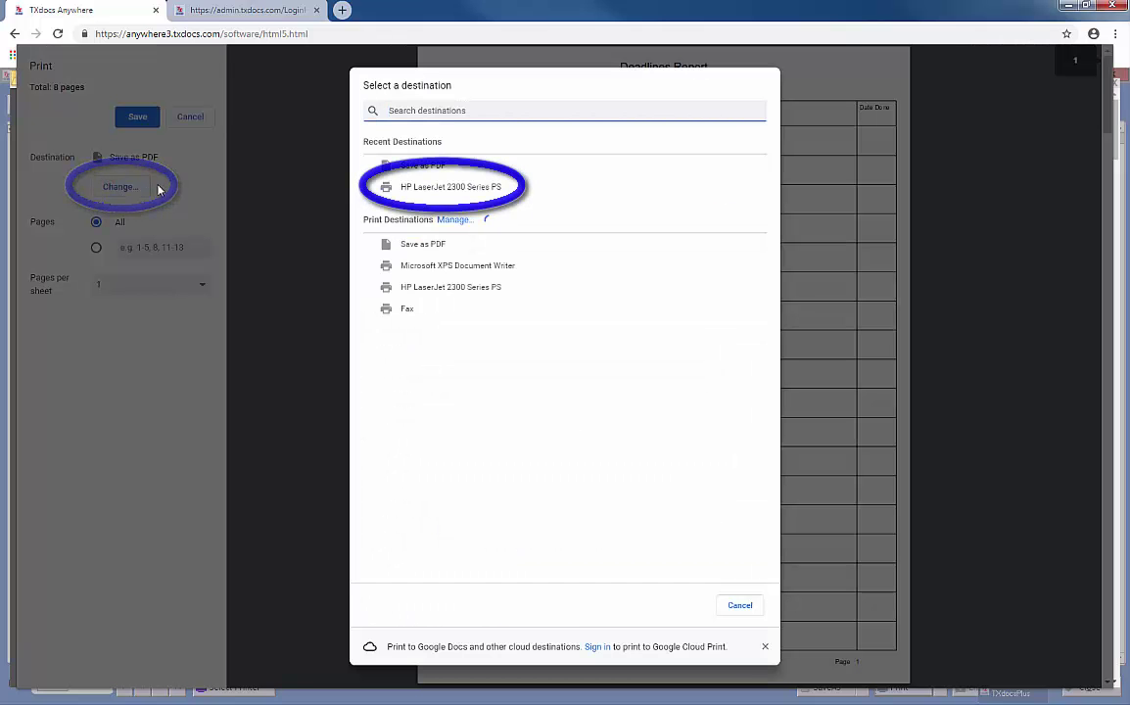
pyautogui.click(445, 186)
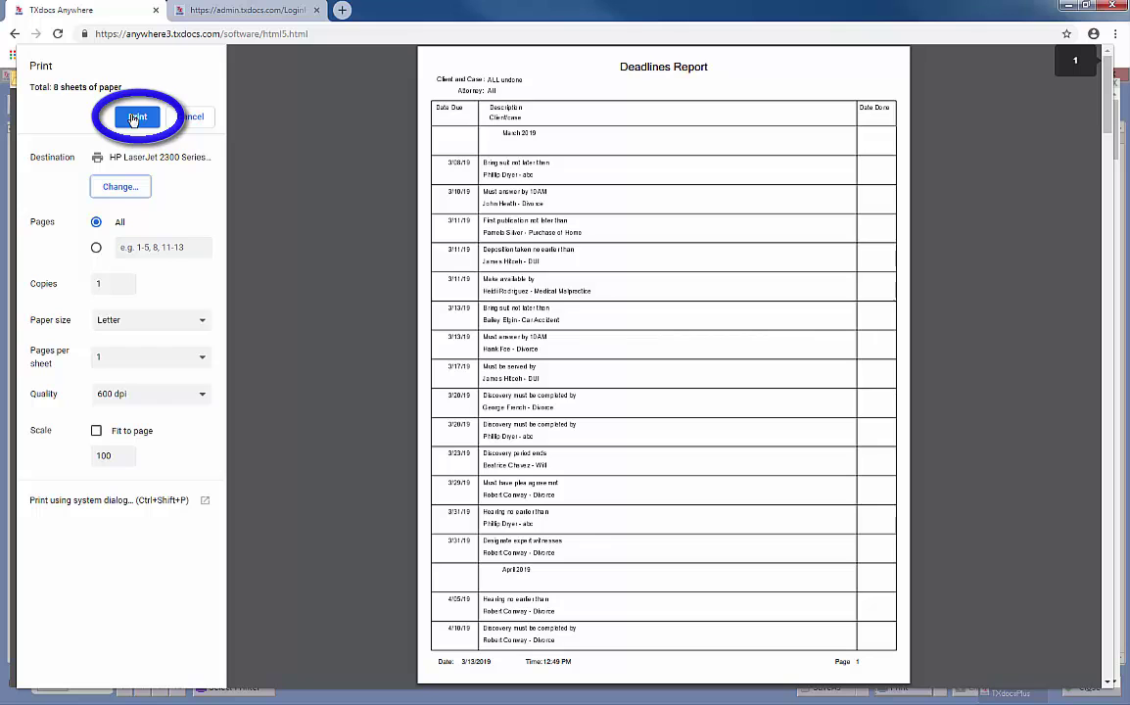
pyautogui.click(119, 186)
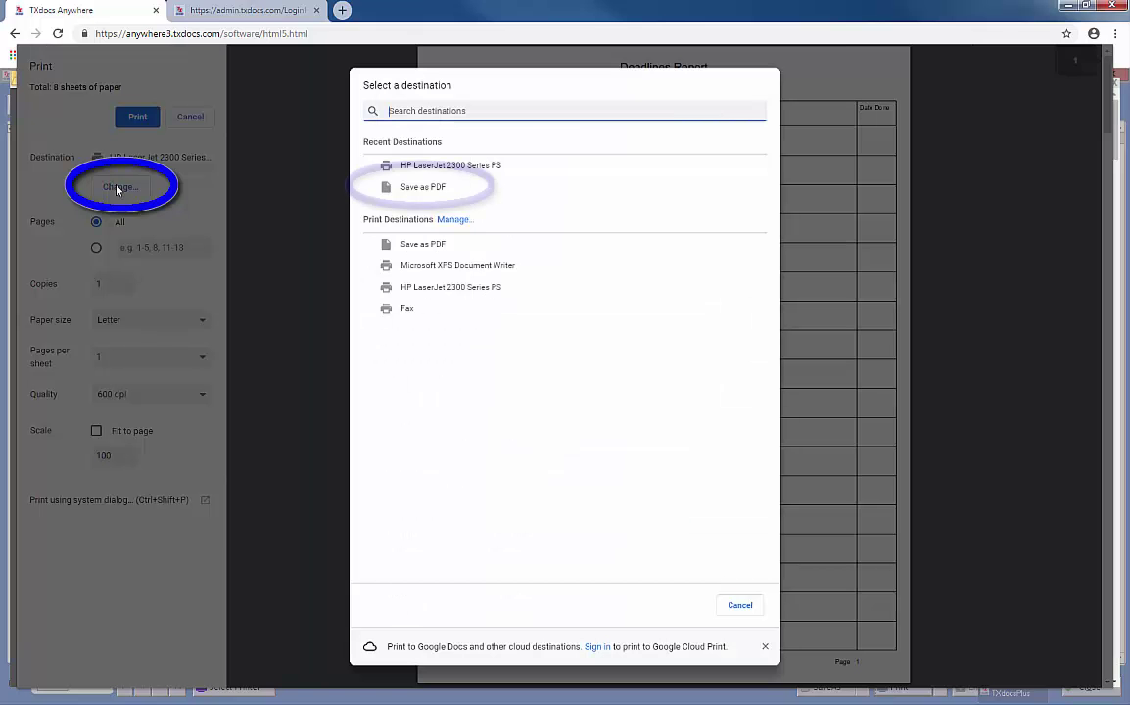
pyautogui.click(419, 188)
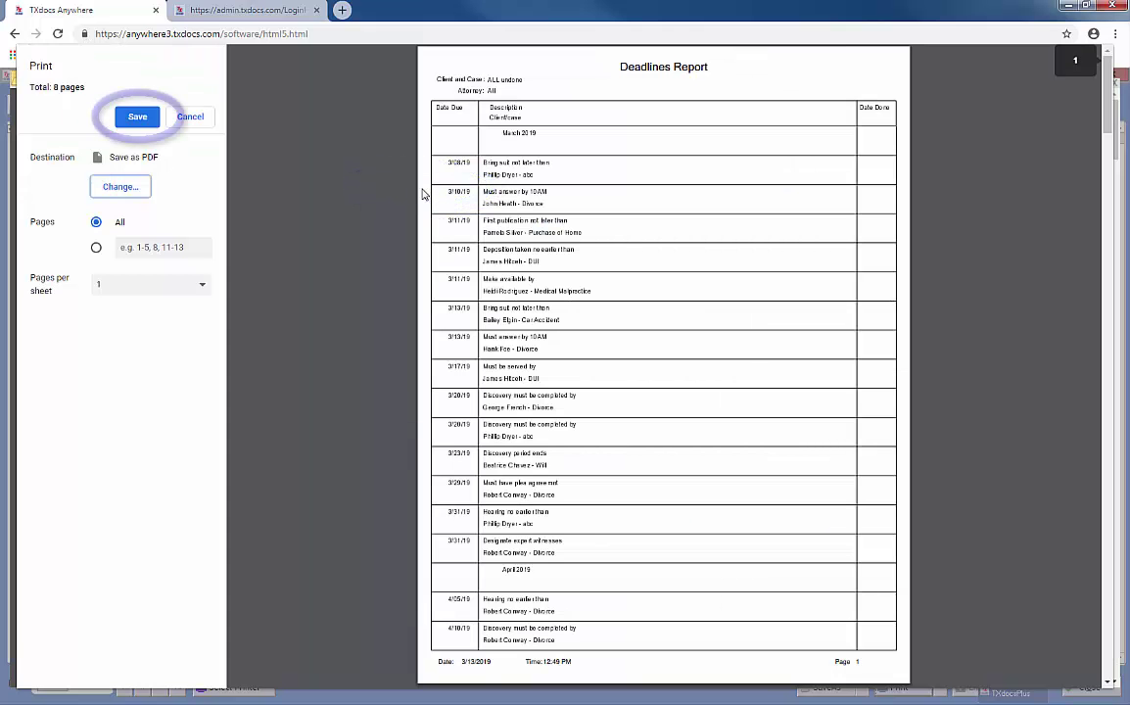
pyautogui.click(136, 119)
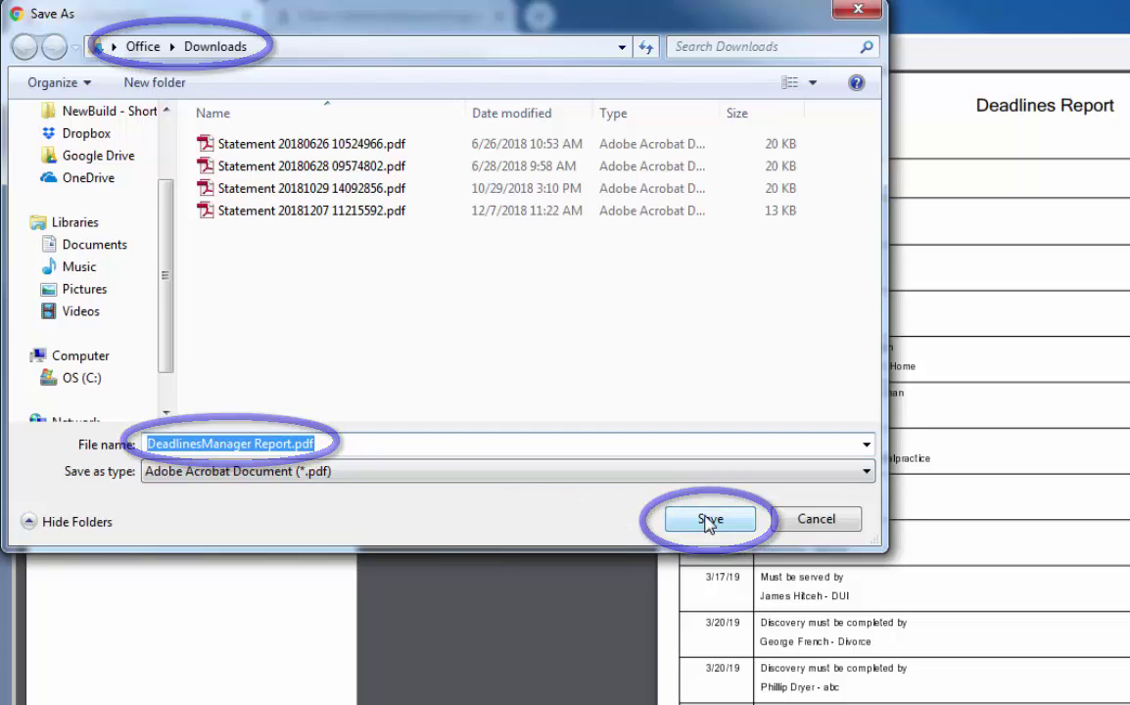
pyautogui.click(708, 520)
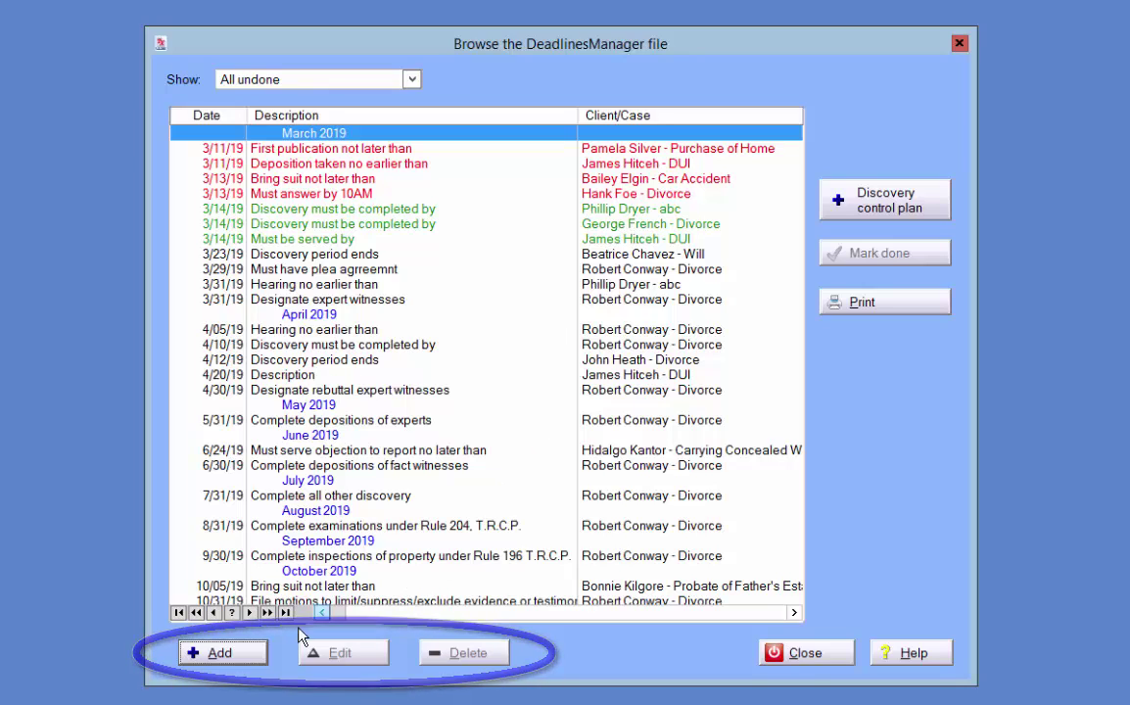
# - Start a new deadline for the client's DUI case, keeping the current attorney
pyautogui.click(248, 662)
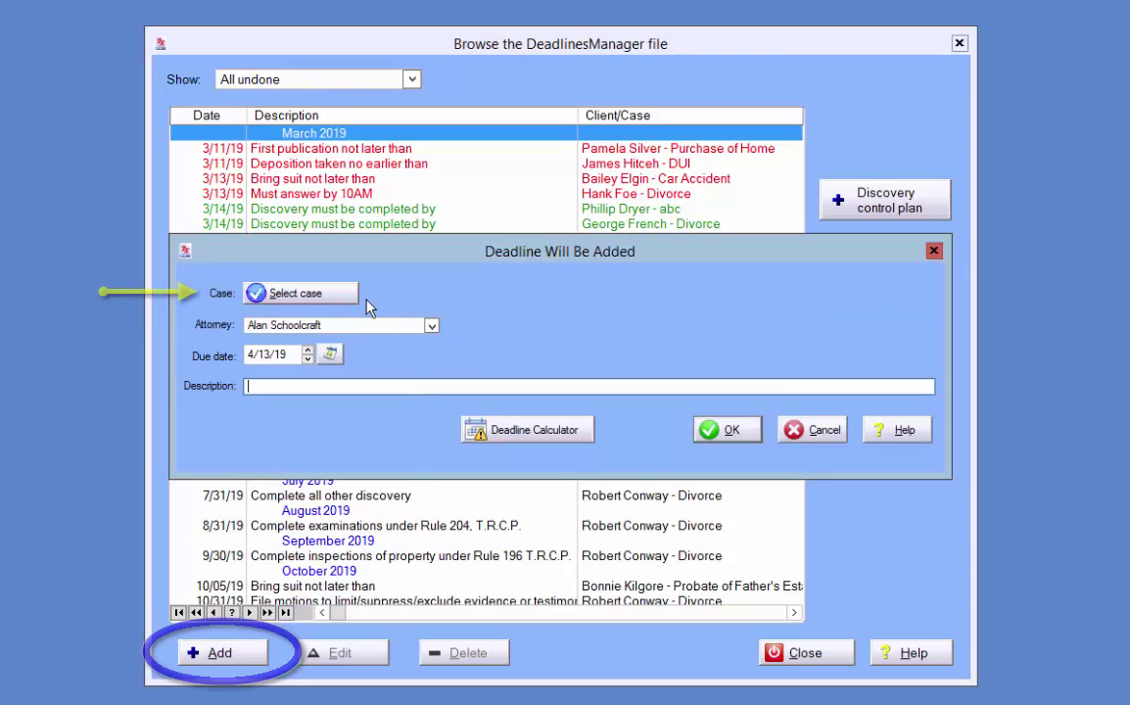
pyautogui.click(338, 295)
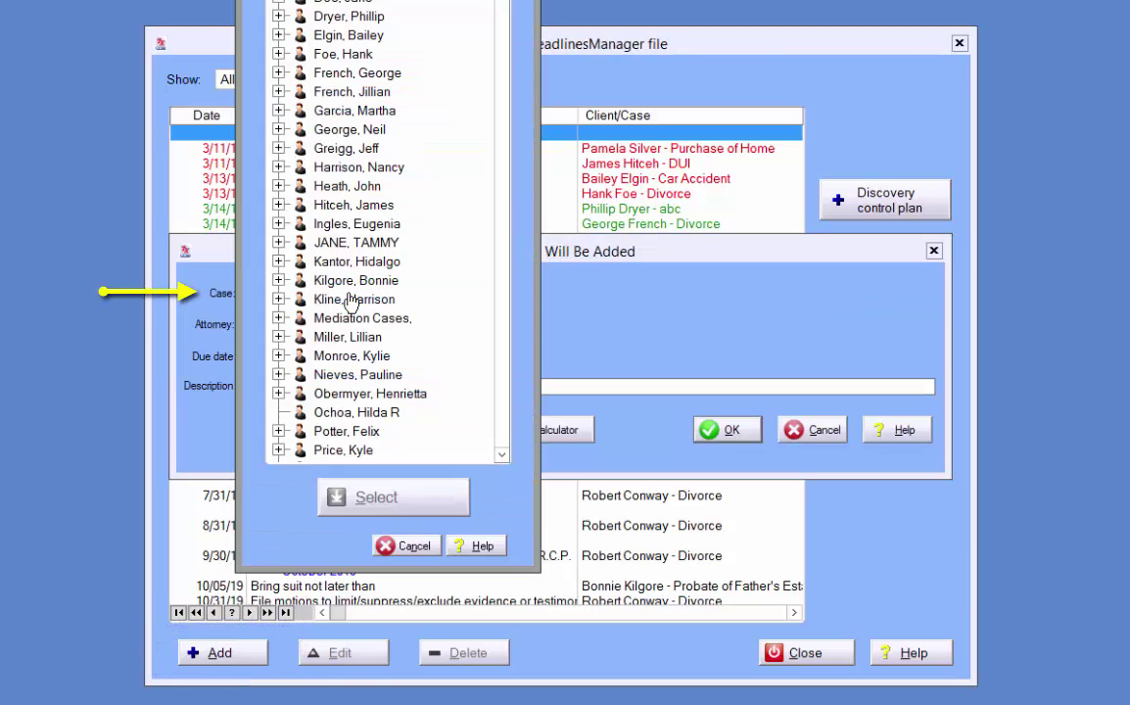
pyautogui.click(278, 205)
pyautogui.click(323, 222)
pyautogui.click(372, 497)
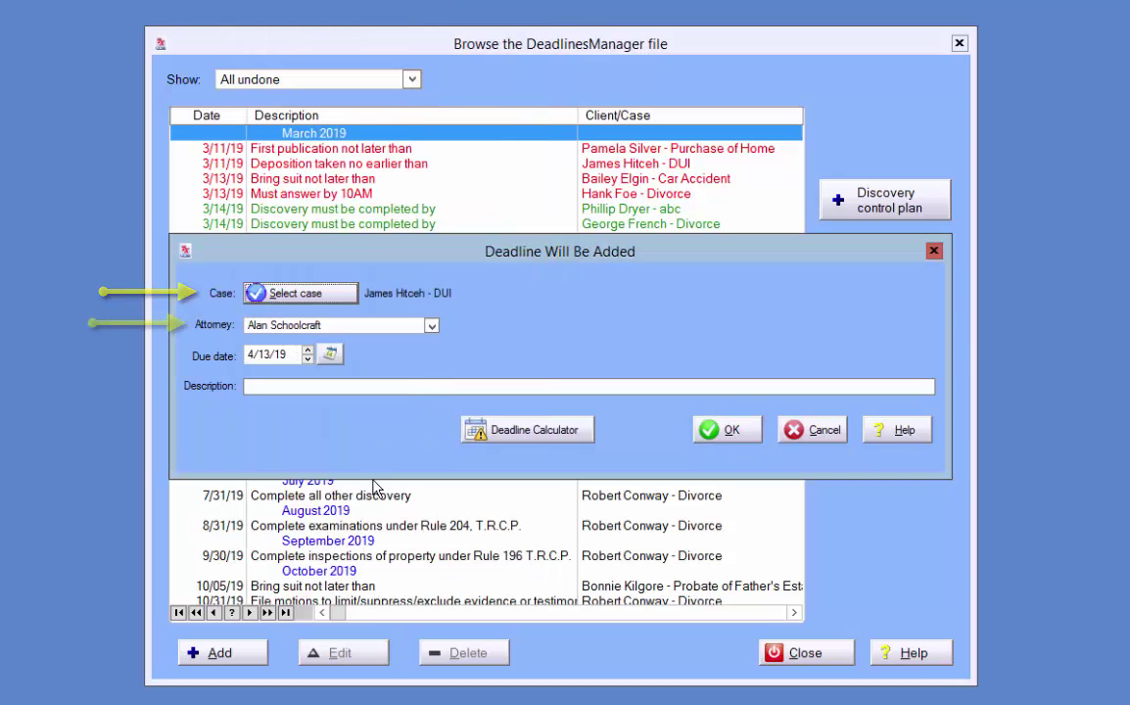
pyautogui.click(432, 325)
pyautogui.click(370, 343)
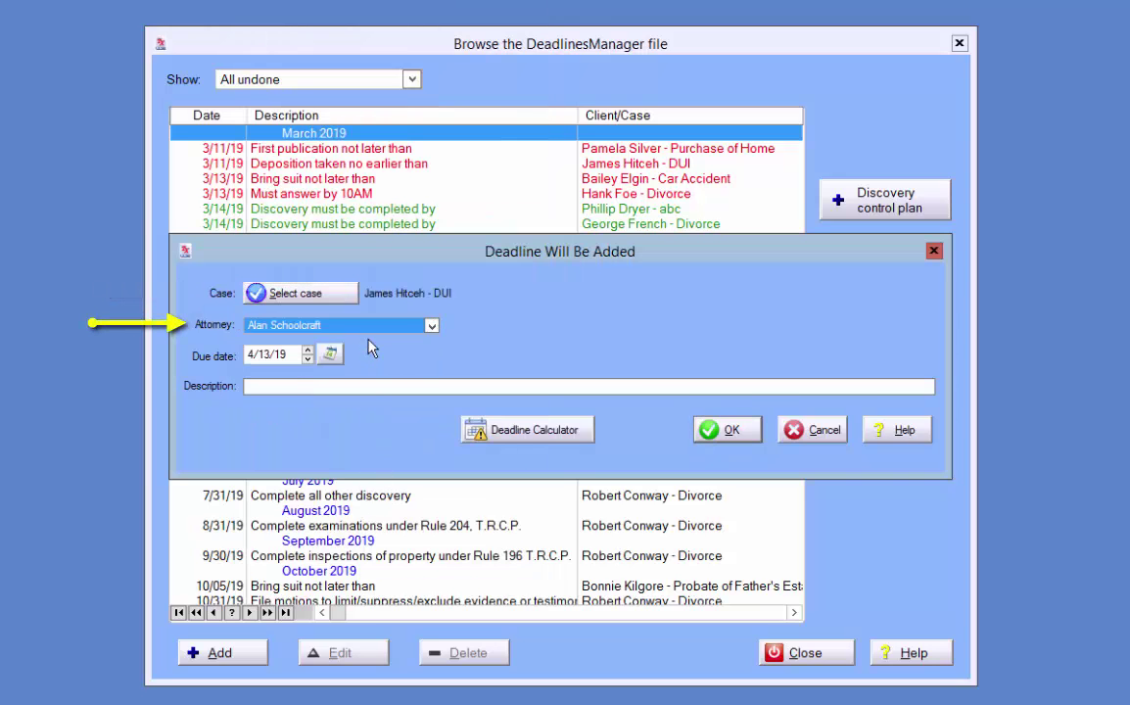
# - Give the deadline due date 4/30/19 and description 'Description', then save it
pyautogui.click(330, 355)
pyautogui.click(538, 411)
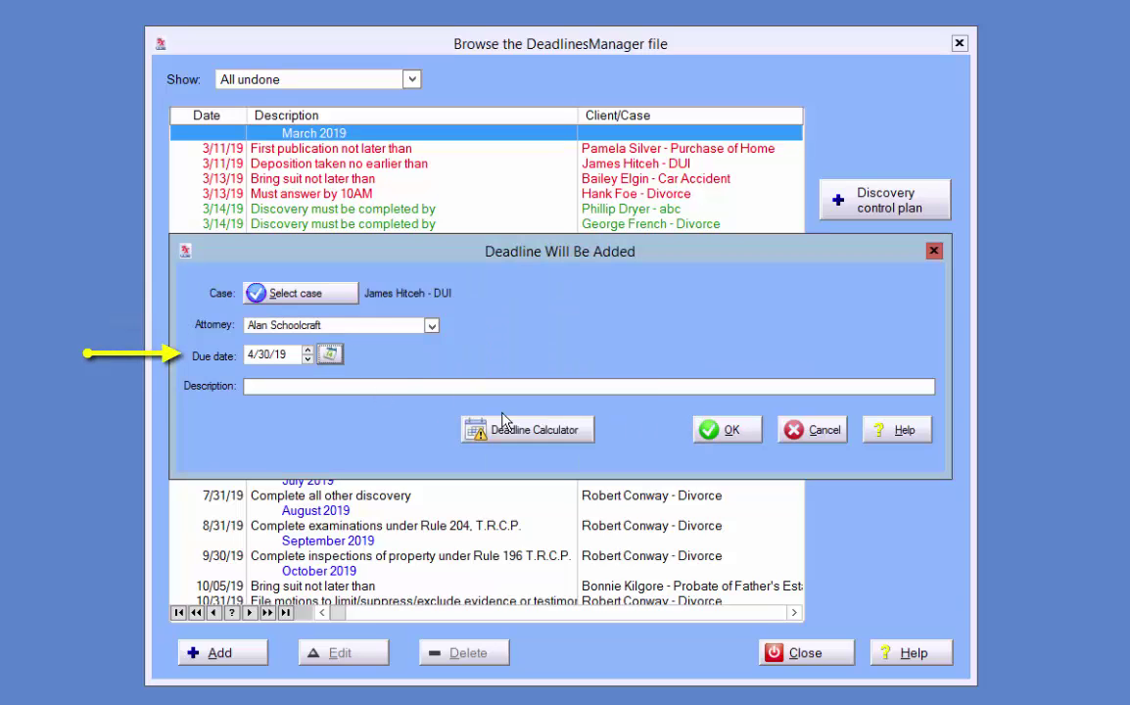
pyautogui.click(398, 385)
pyautogui.write('Description')
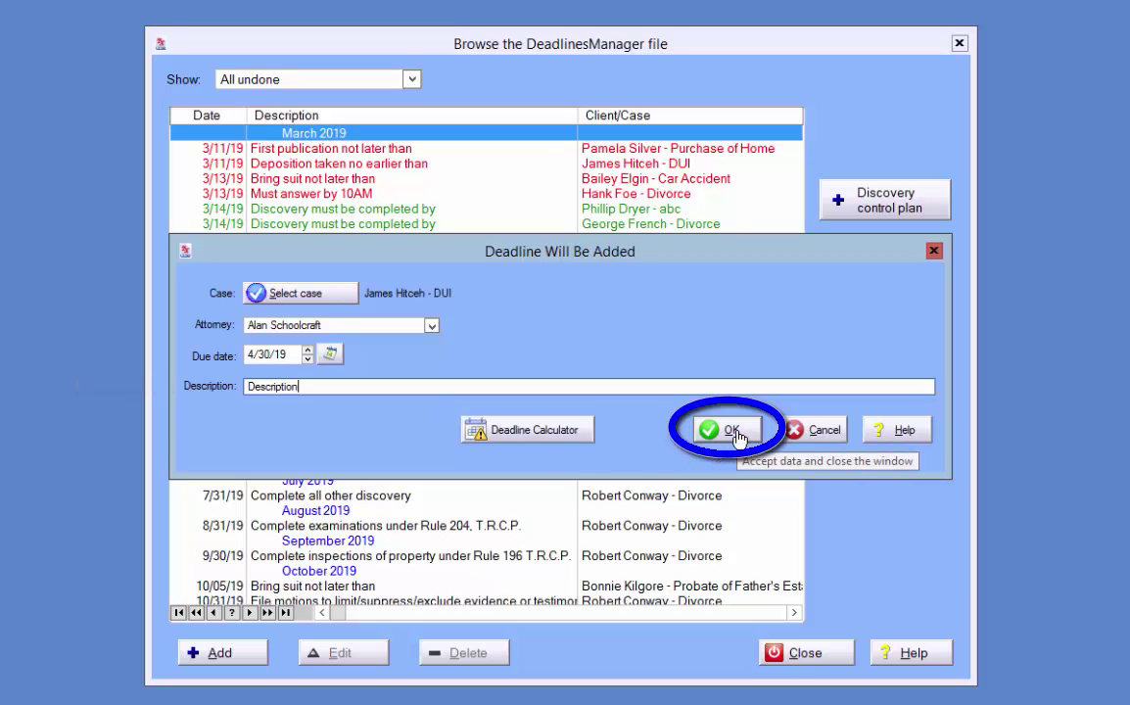
pyautogui.click(552, 437)
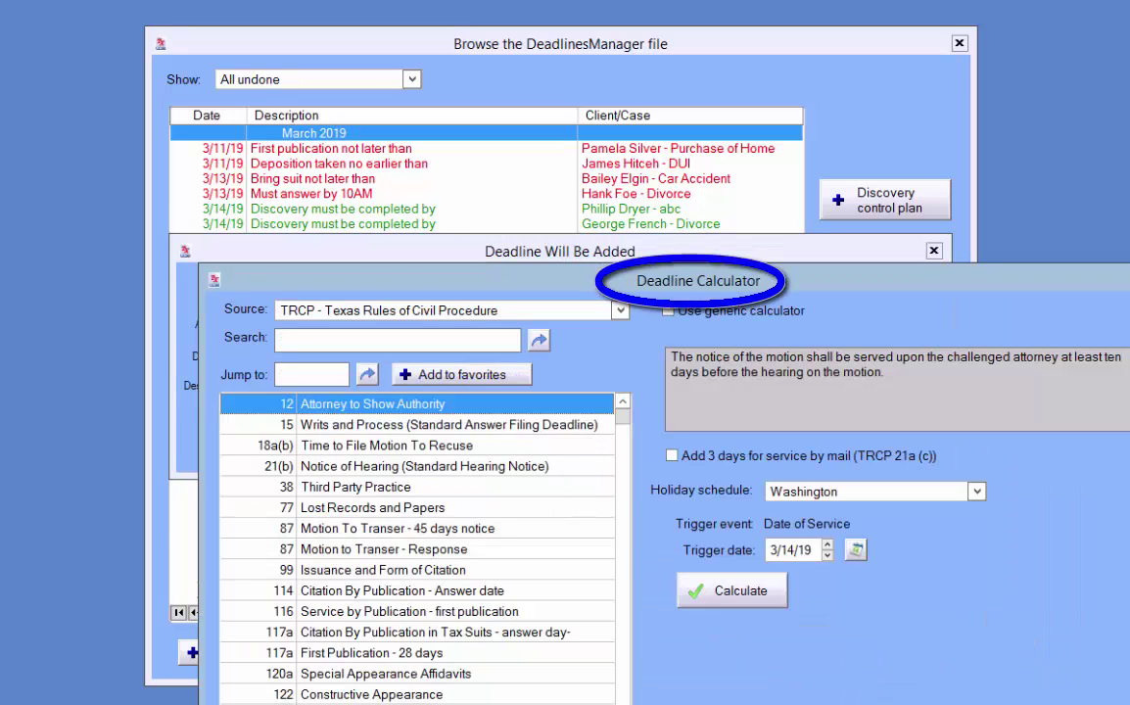
pyautogui.click(741, 590)
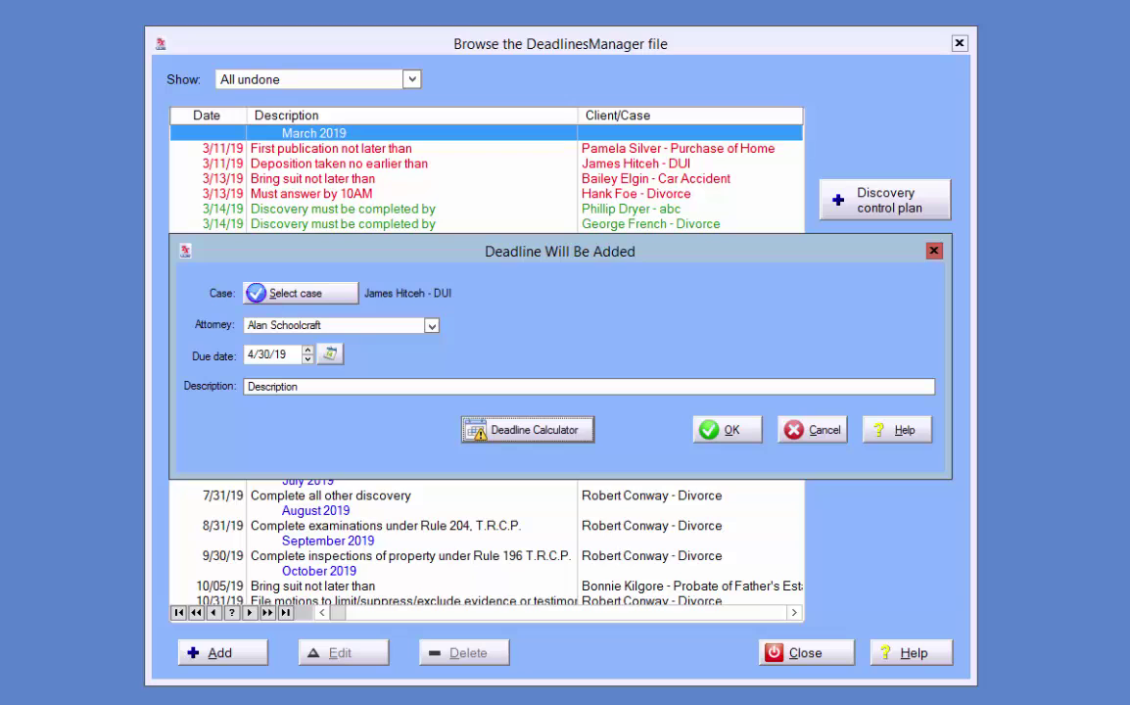
pyautogui.click(724, 431)
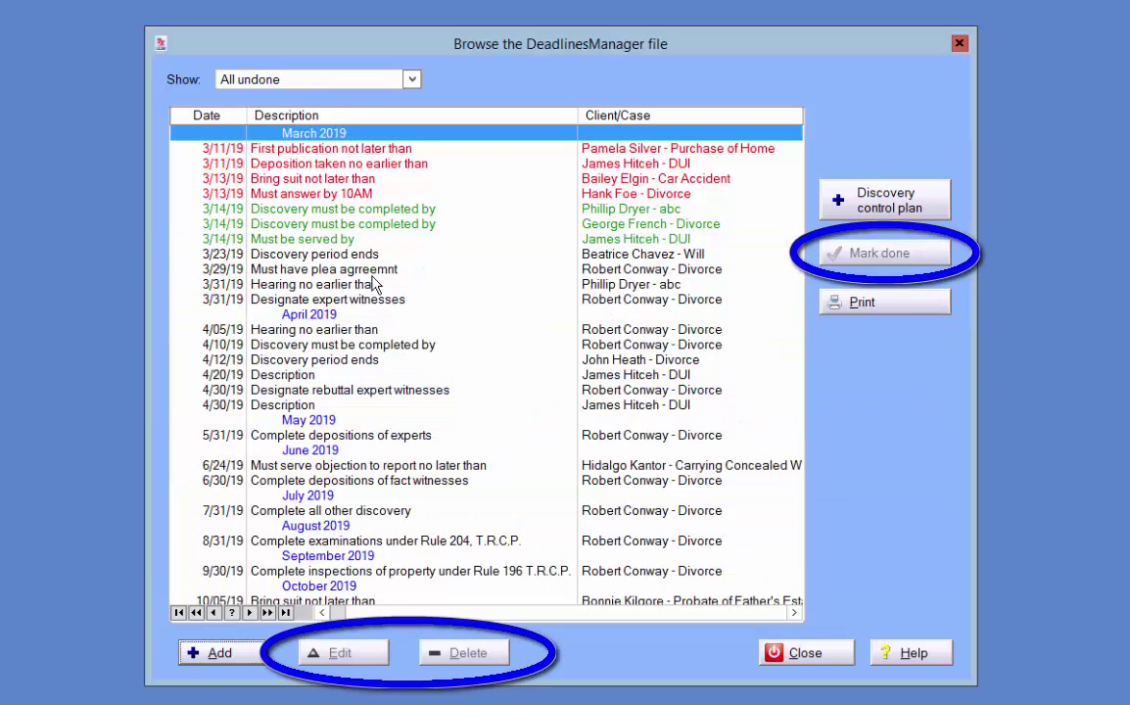
# - Edit the 3/29/19 deadline, correcting 'agreemnt' so it reads 'Must have plea agreement'
pyautogui.click(362, 270)
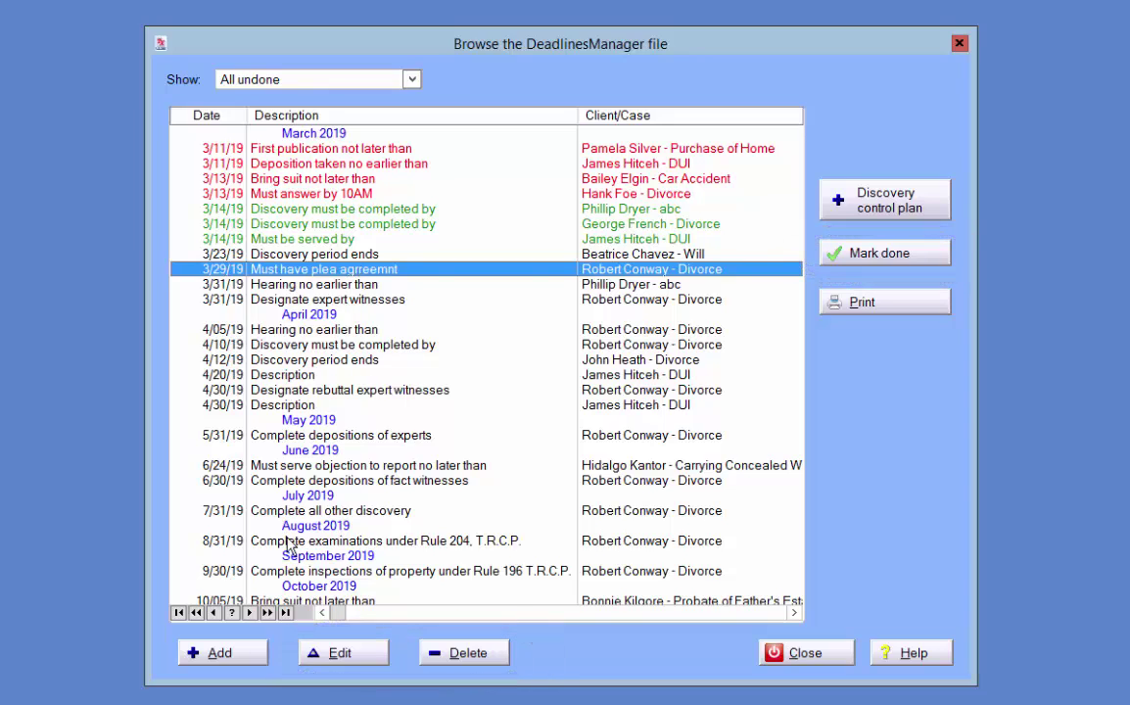
pyautogui.click(334, 654)
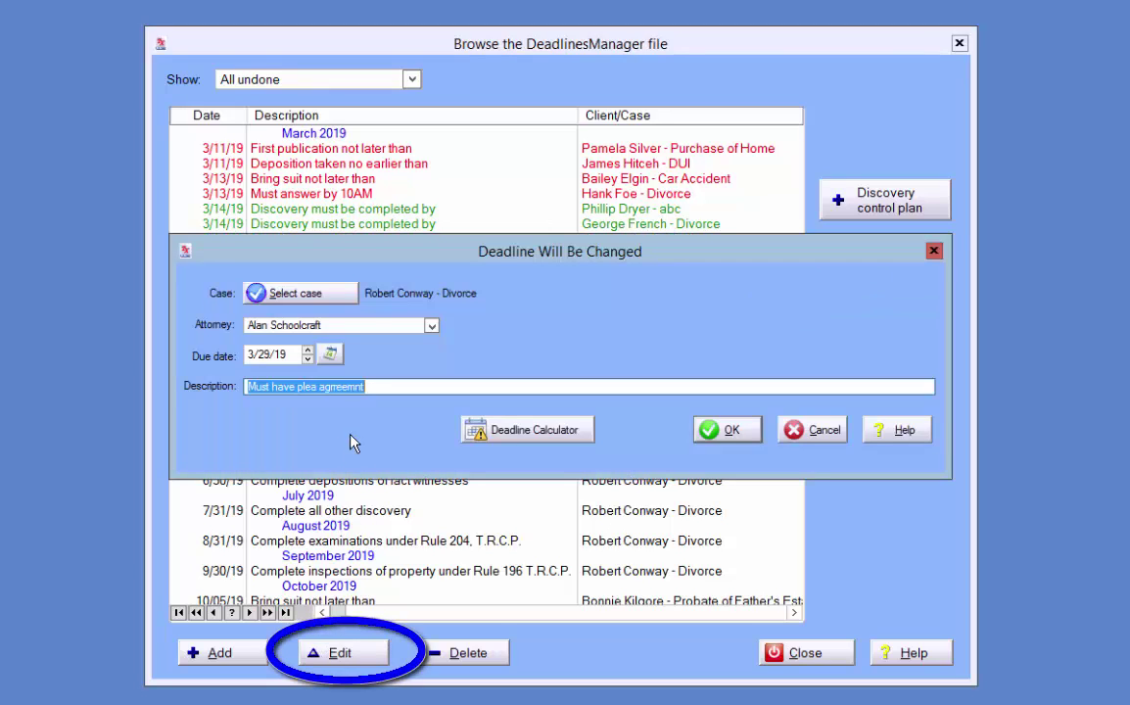
pyautogui.click(339, 387)
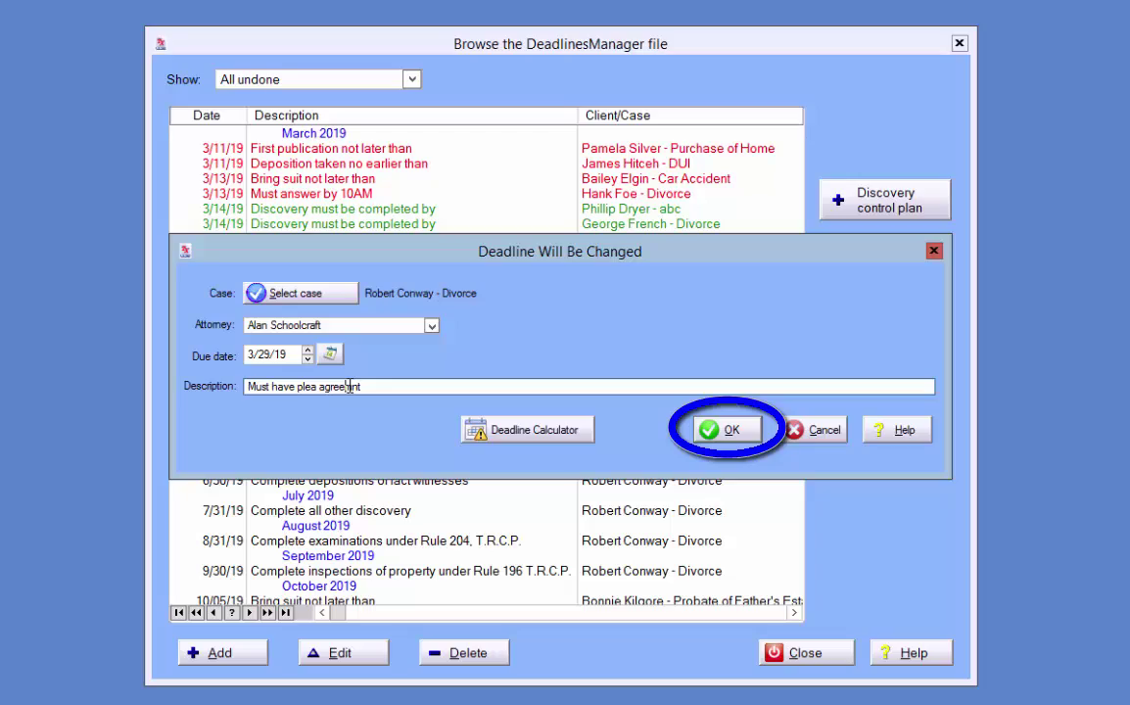
pyautogui.click(729, 433)
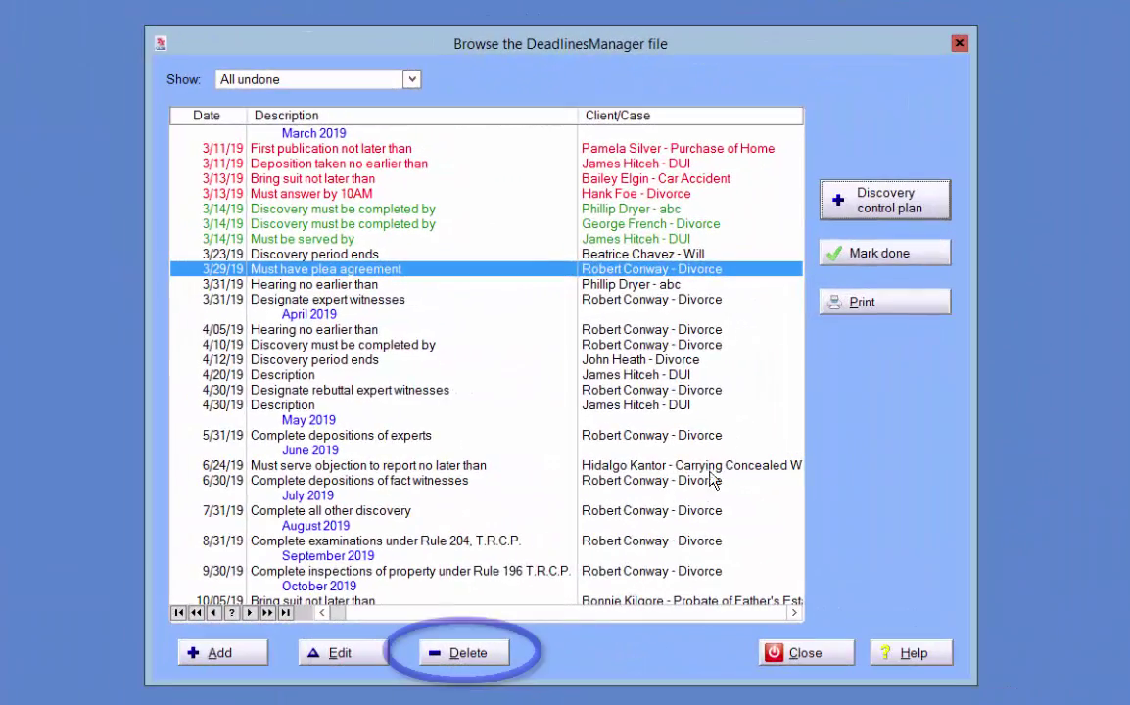
# - Delete the selected 3/29/19 plea agreement deadline, confirming with Yes
pyautogui.click(480, 654)
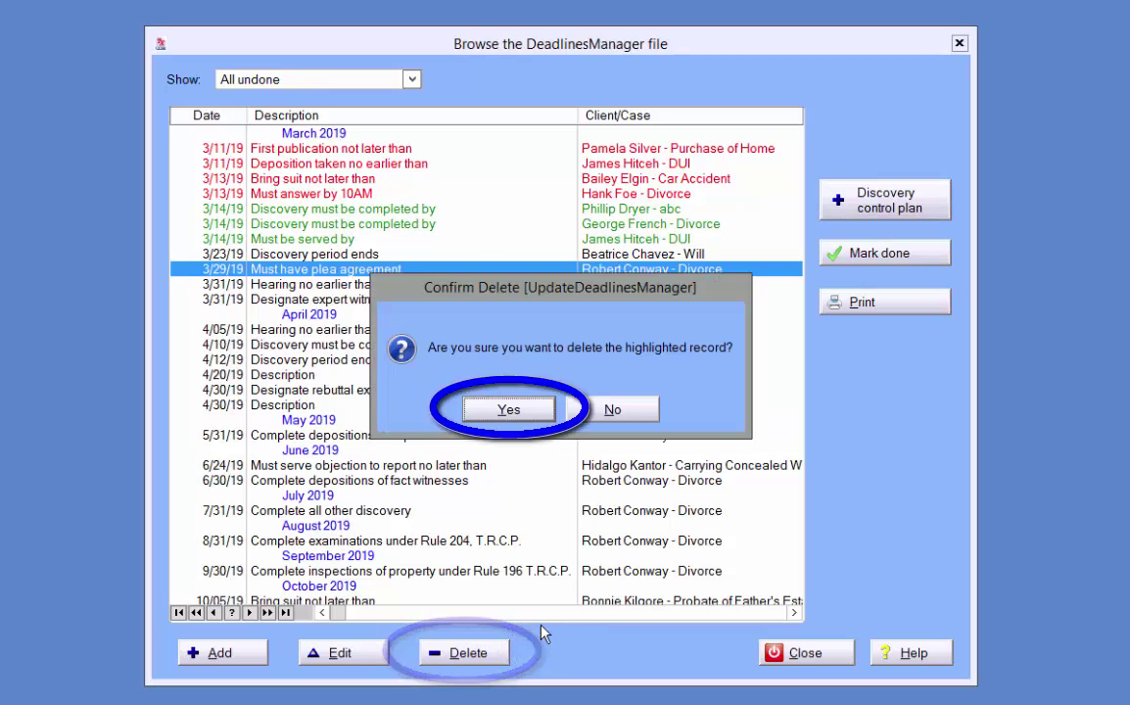
pyautogui.click(544, 412)
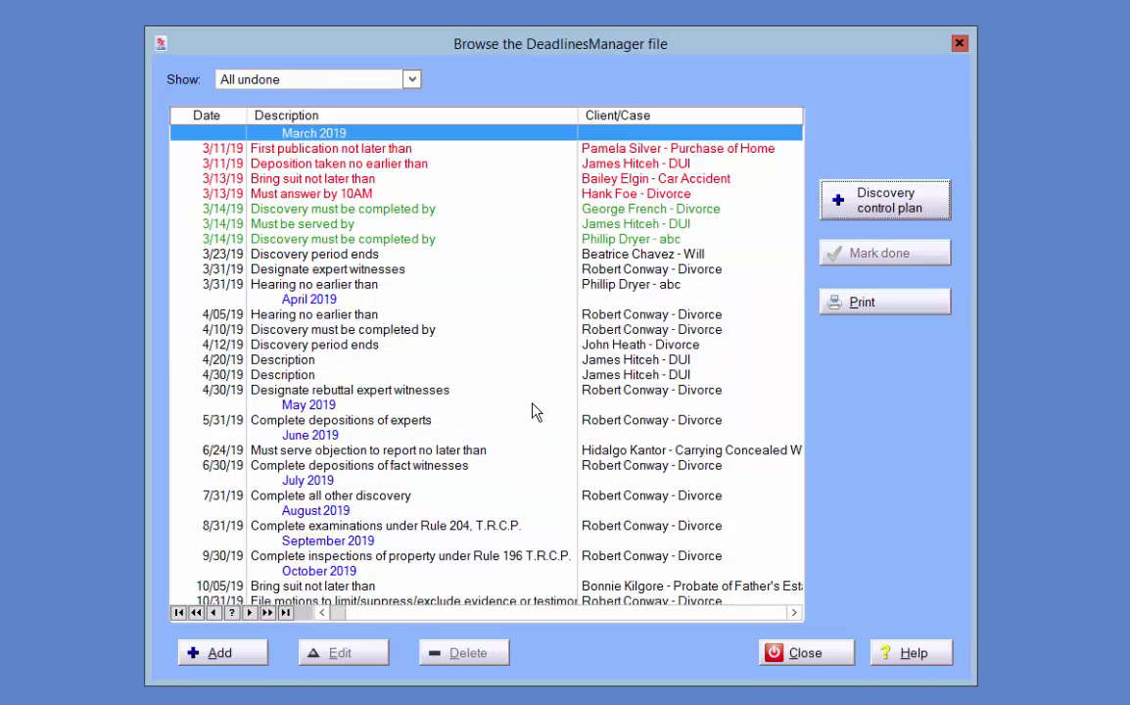
# - Mark the 3/31/19 Designate expert witnesses deadline done with done date 3/14/19
pyautogui.click(599, 270)
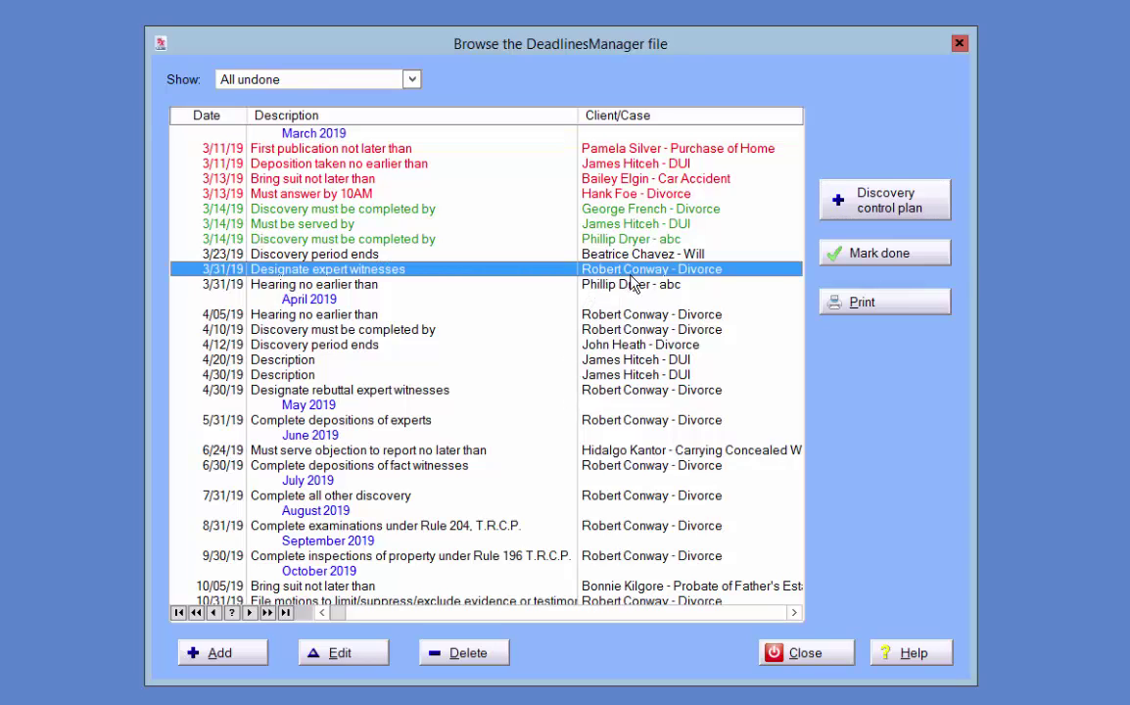
pyautogui.click(872, 260)
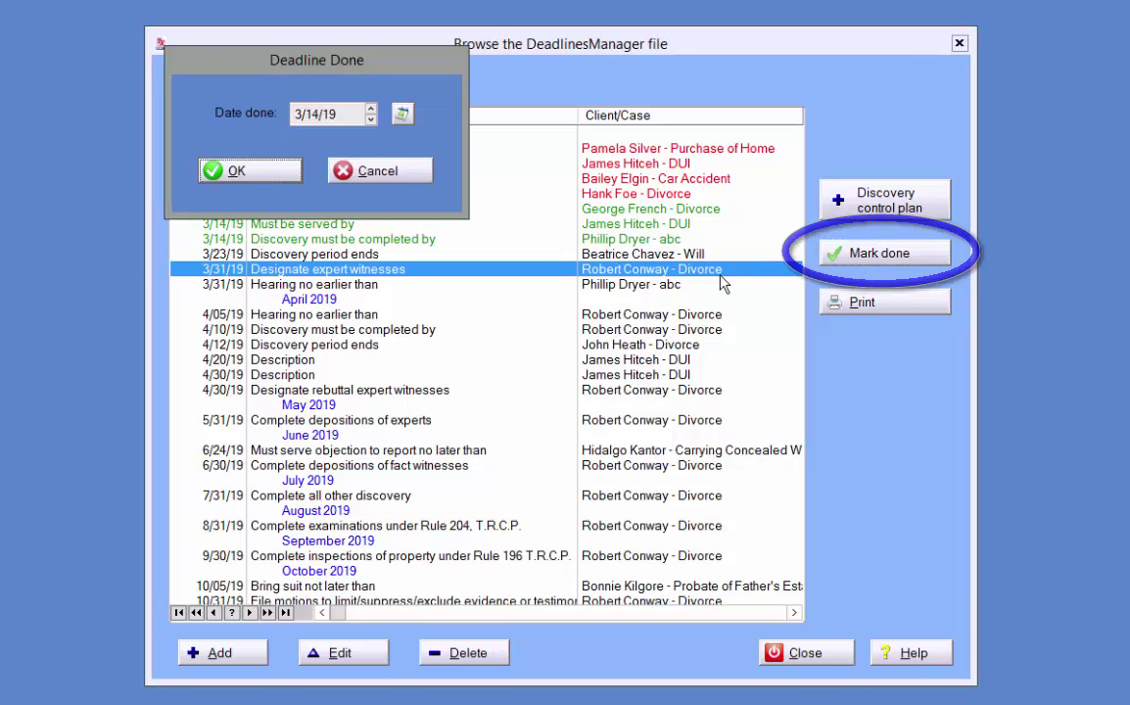
pyautogui.click(402, 115)
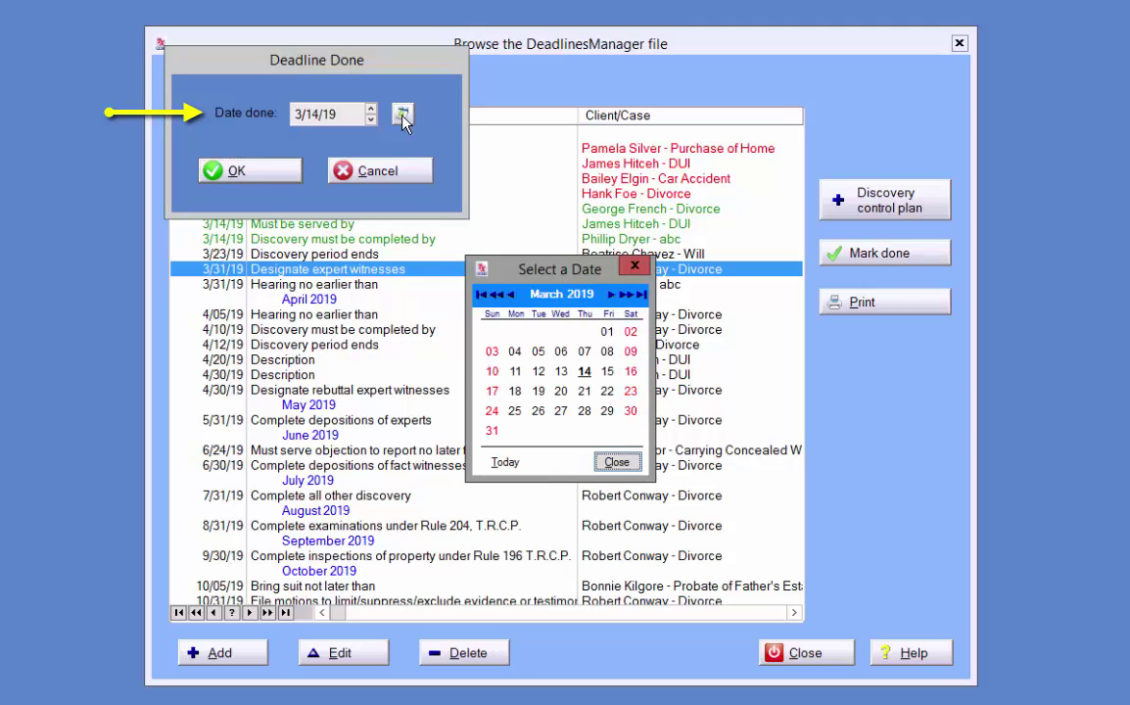
pyautogui.click(617, 461)
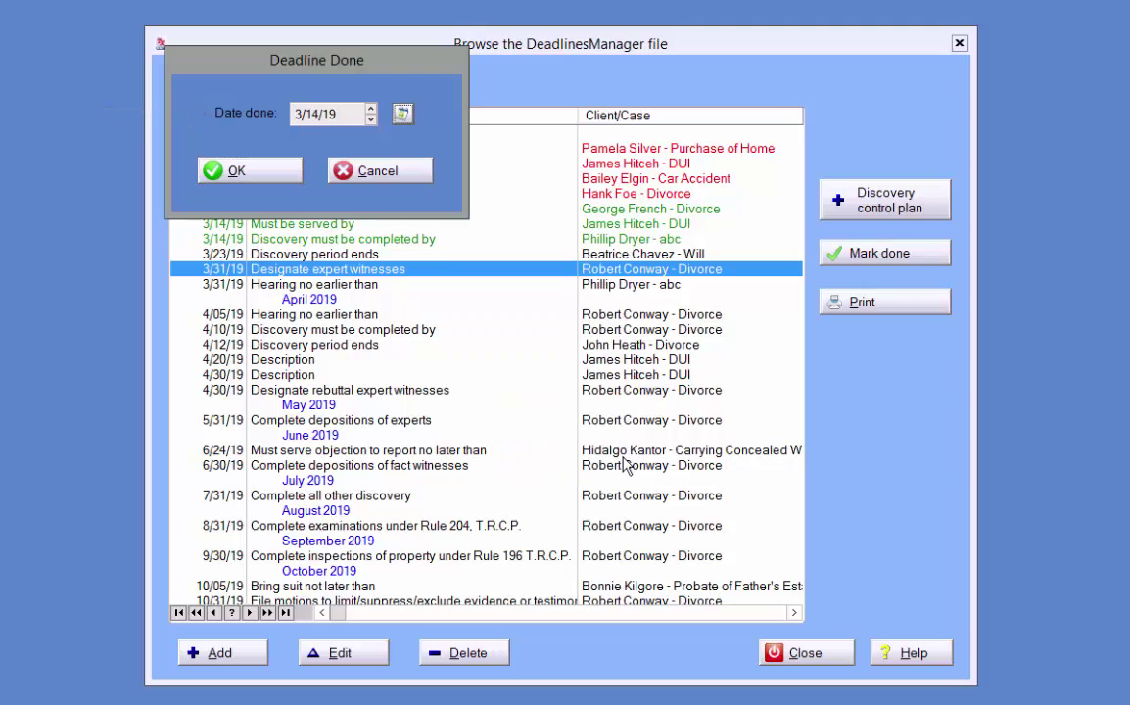
pyautogui.click(238, 173)
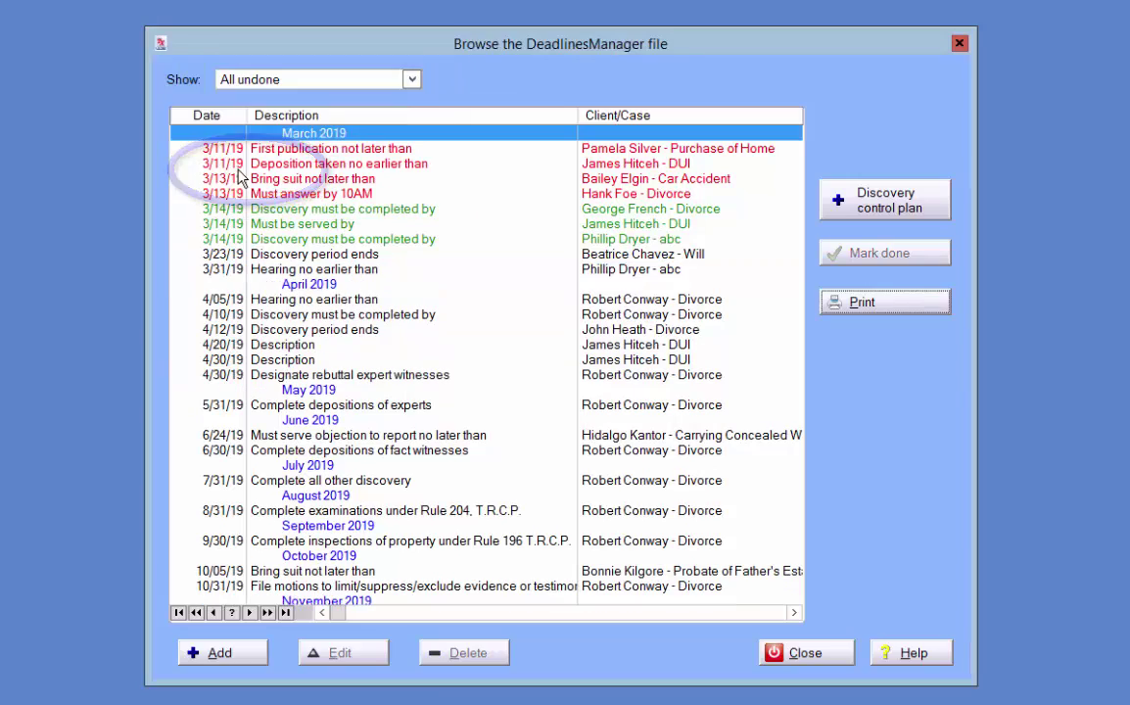
pyautogui.click(412, 81)
# - Check the Show filter and open the actions menu for the 4/10/19 'Discovery must be completed by' deadline
pyautogui.click(240, 144)
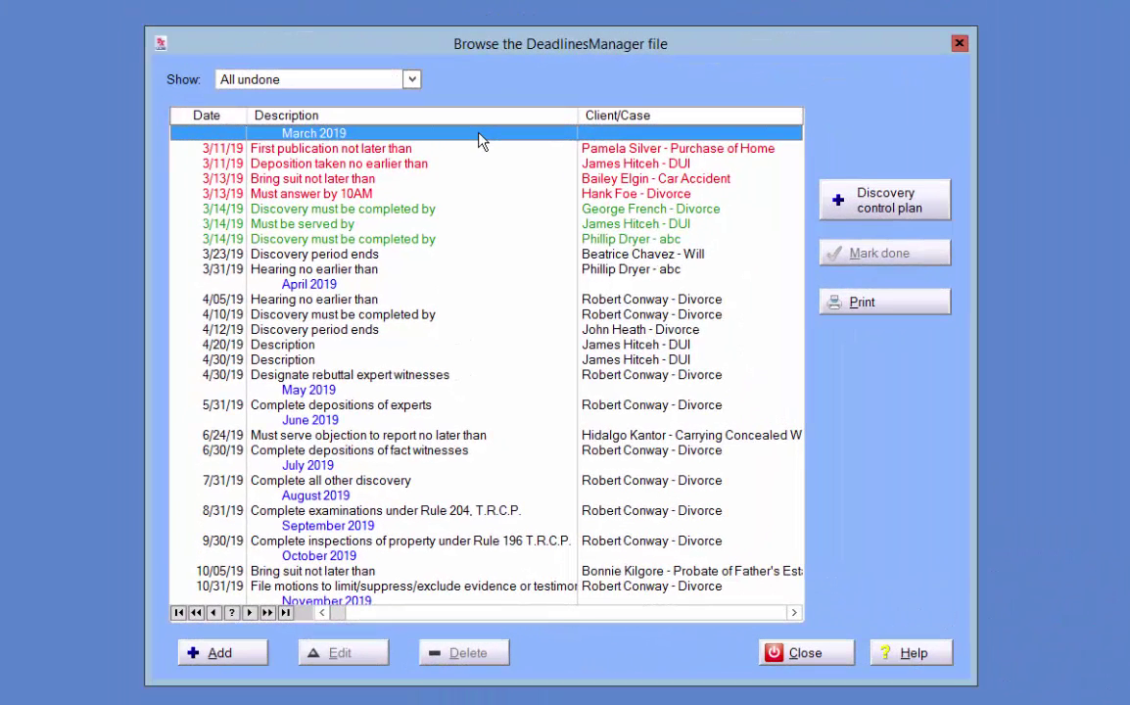
pyautogui.click(446, 326)
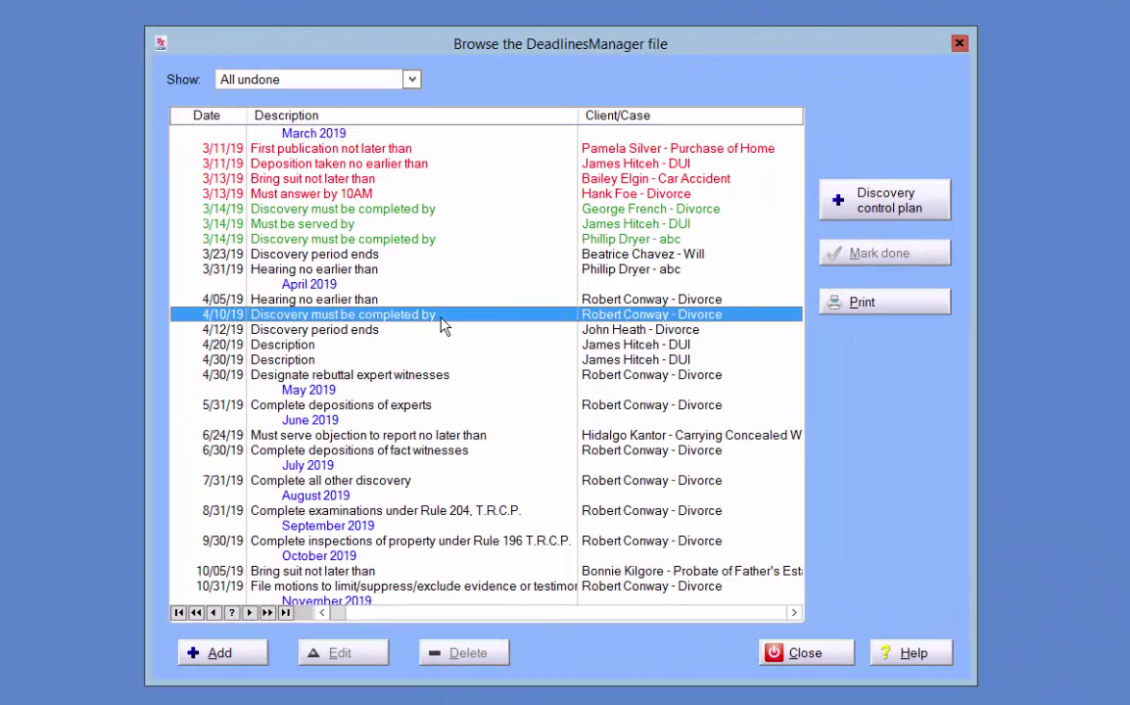
pyautogui.rightClick(443, 324)
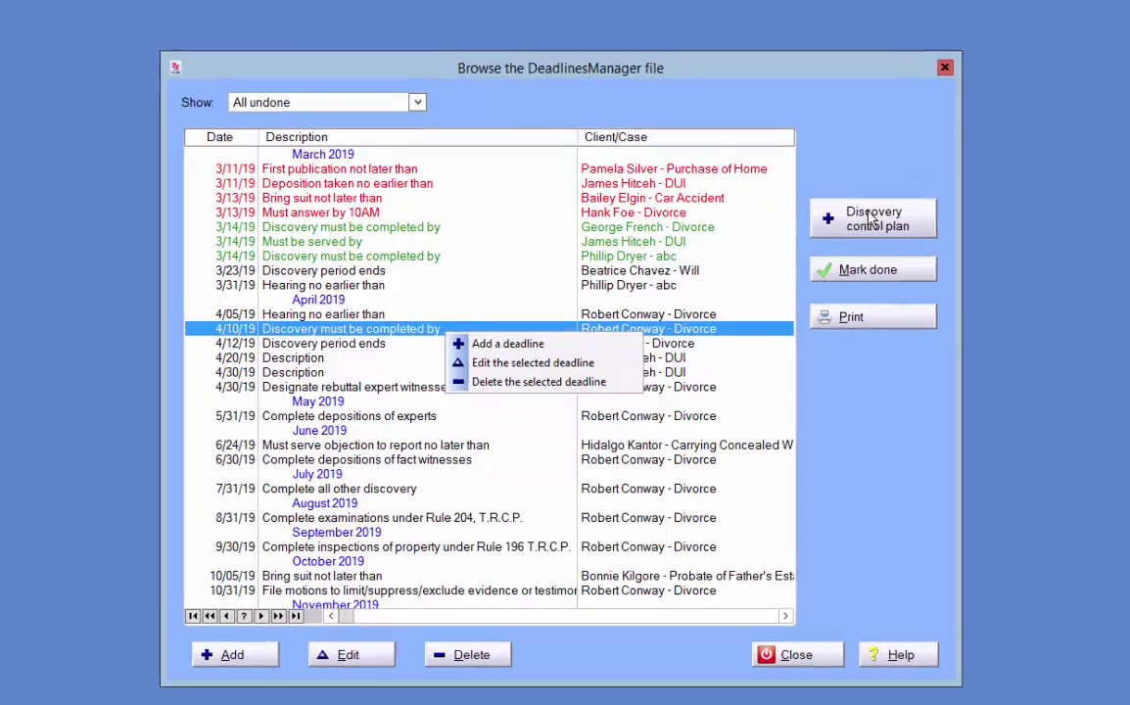
# - Start a Discovery Control Plan and pick the client's Divorce case in the Client/Case chooser
pyautogui.click(869, 217)
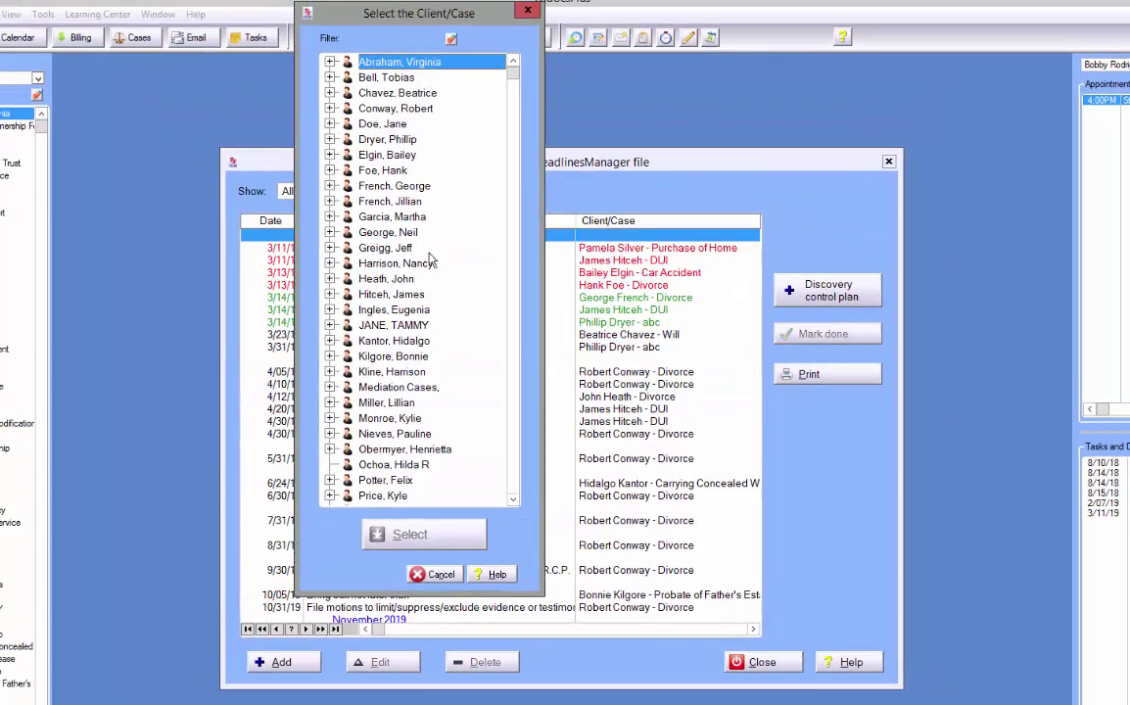
pyautogui.click(331, 109)
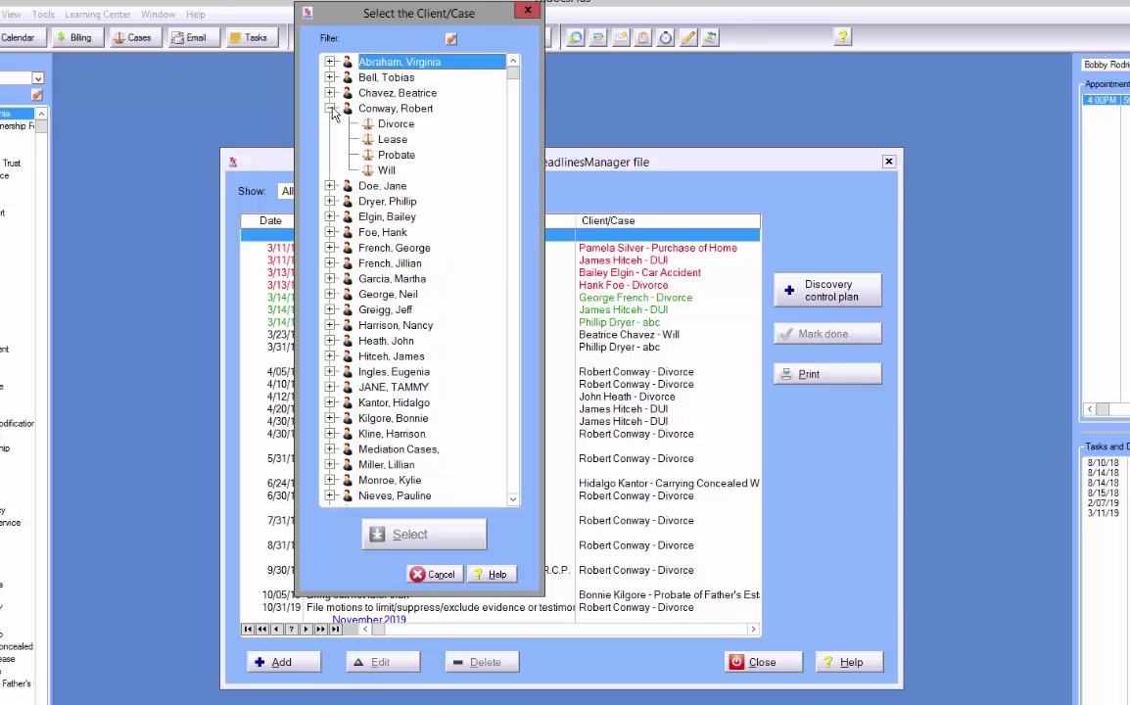
pyautogui.click(386, 124)
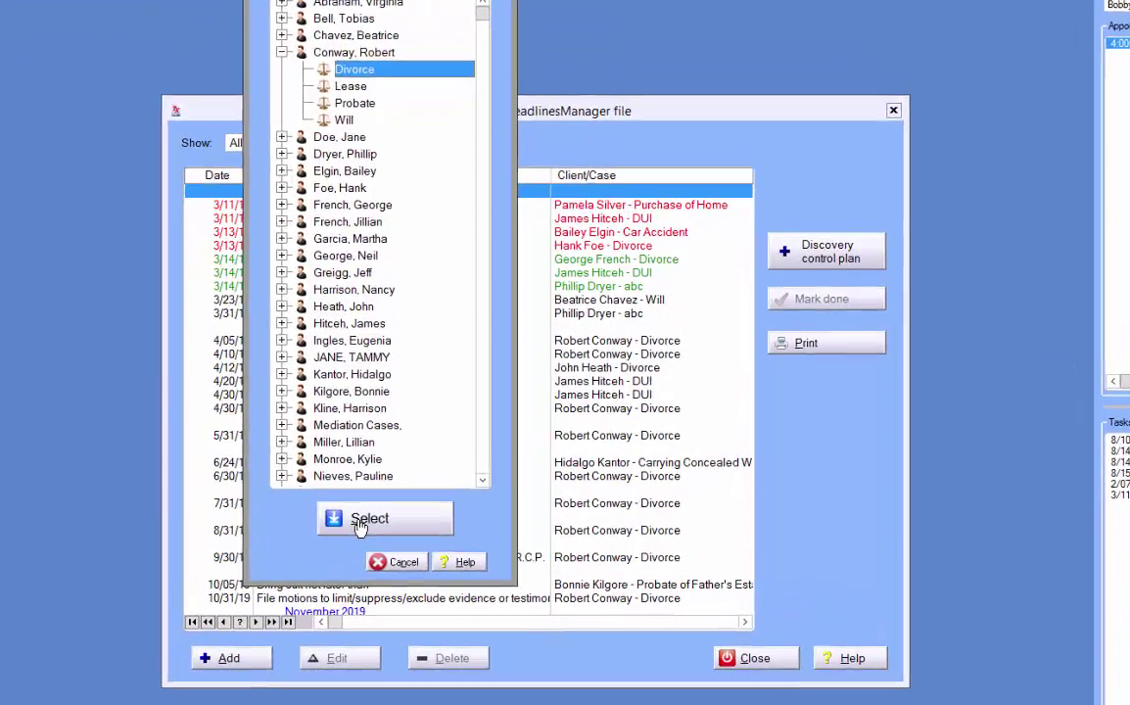
# - Confirm the Divorce case, keep the same attorney, and save the plan's deadlines through the 5/31/20 trial
pyautogui.click(401, 535)
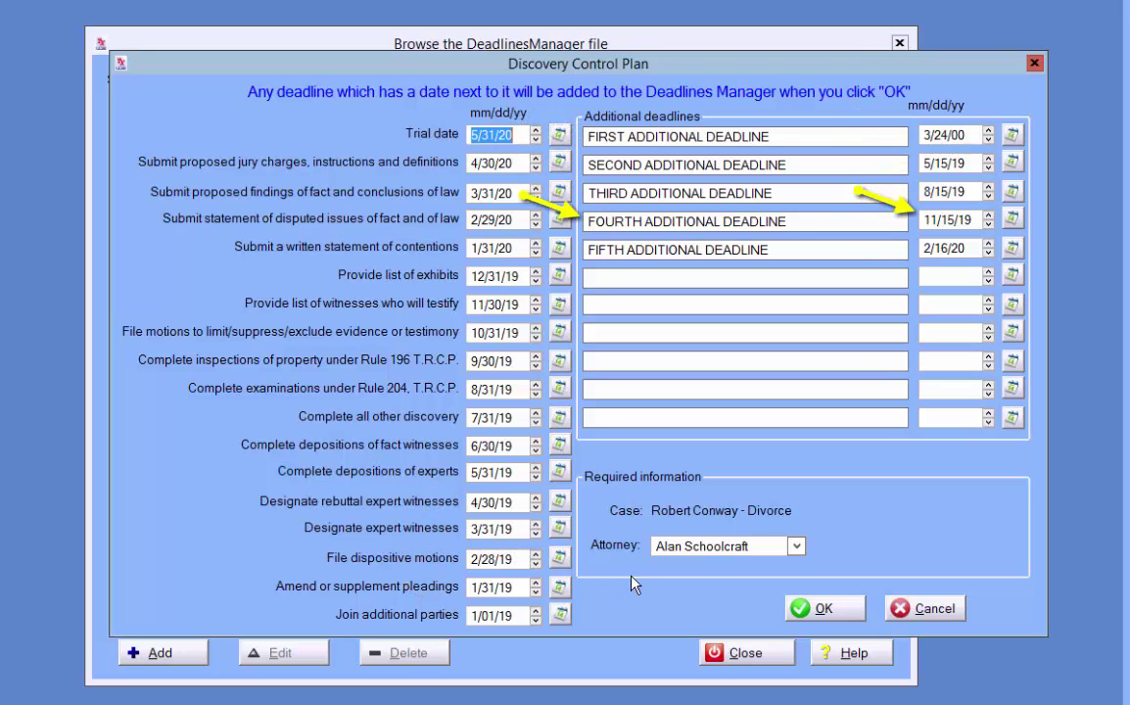
pyautogui.click(799, 546)
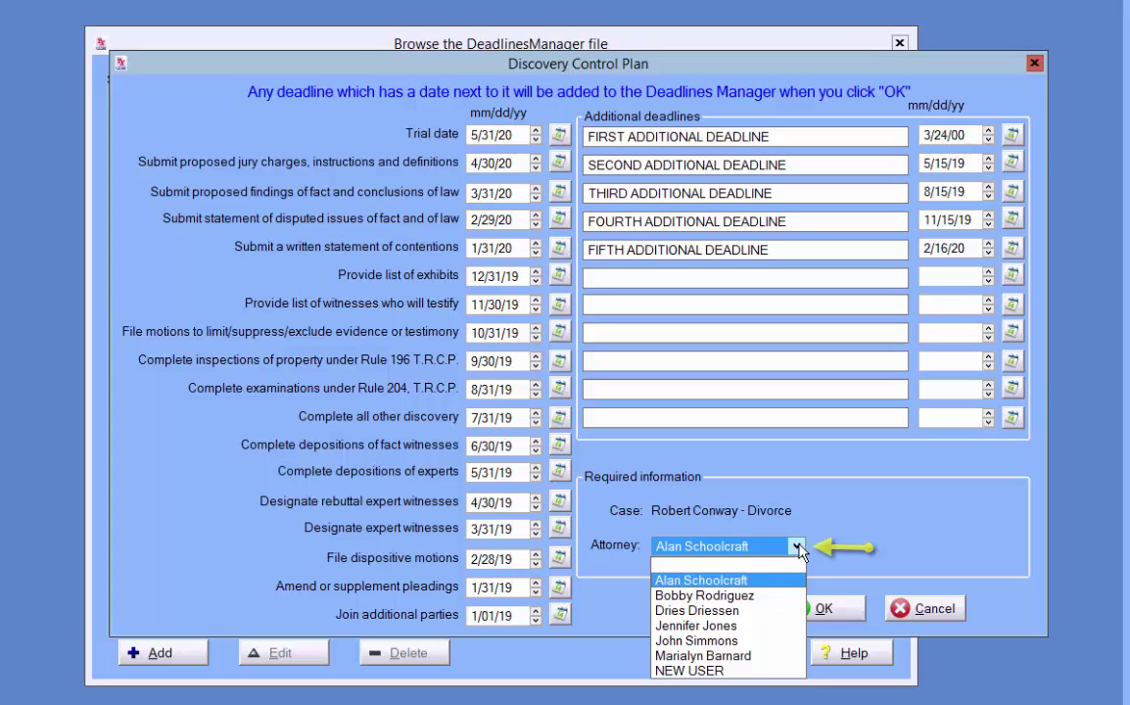
pyautogui.click(799, 546)
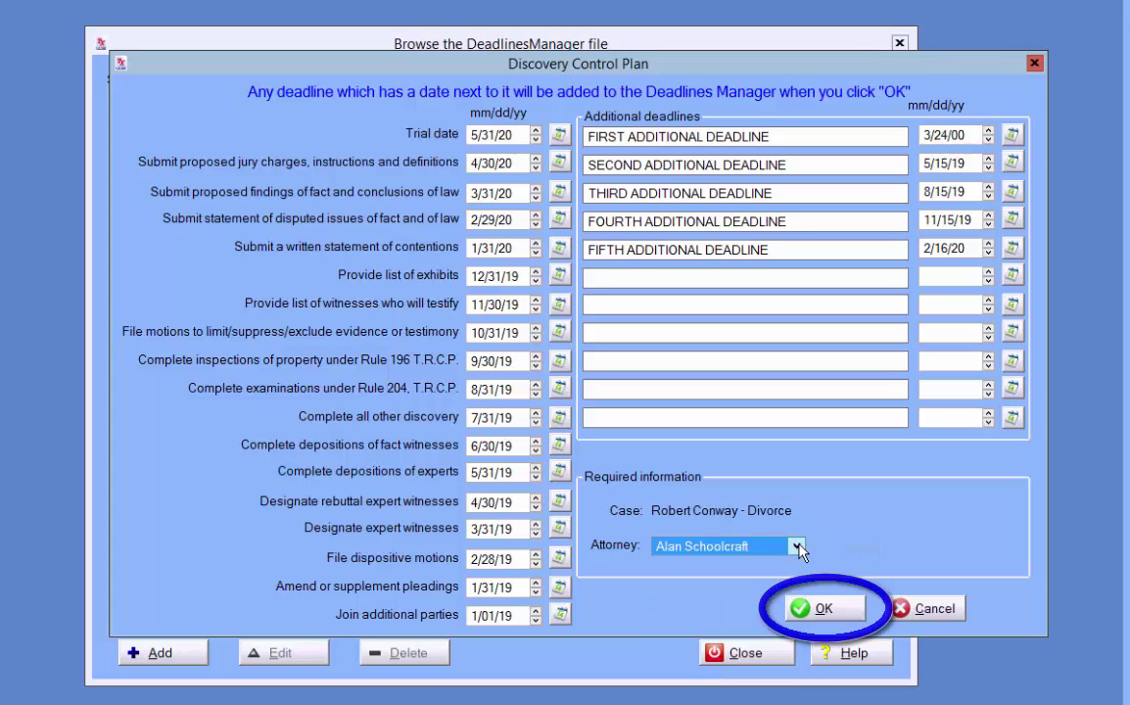
pyautogui.click(821, 609)
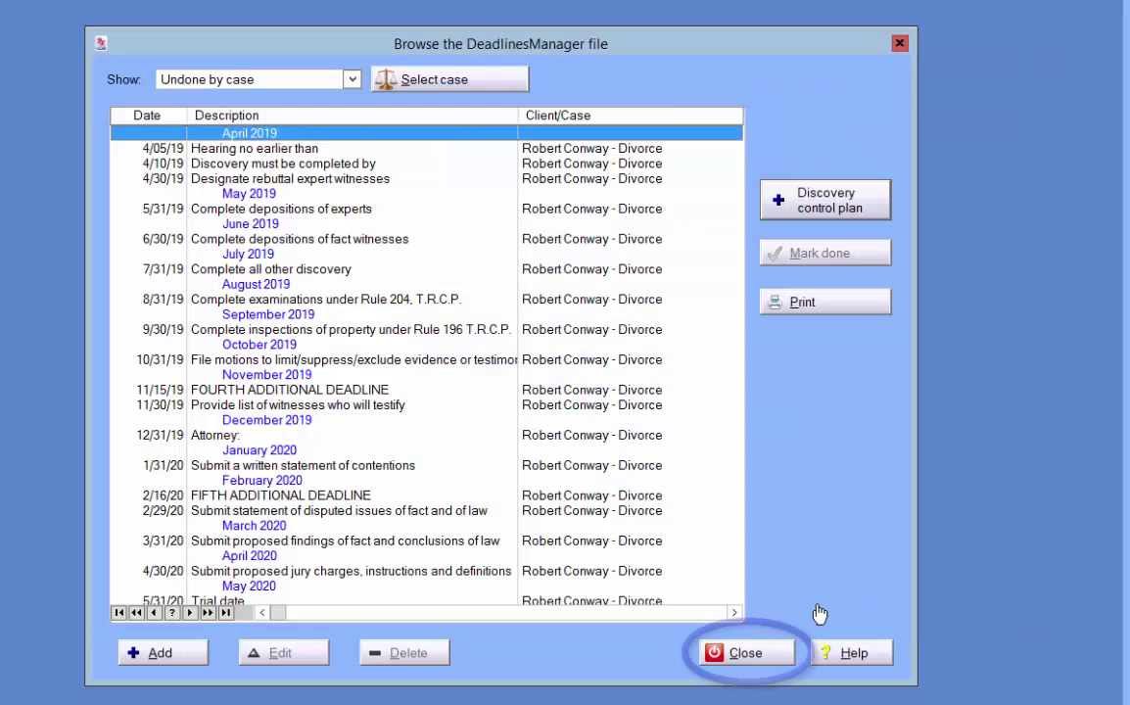
# - Close the Deadlines Manager
pyautogui.click(737, 654)
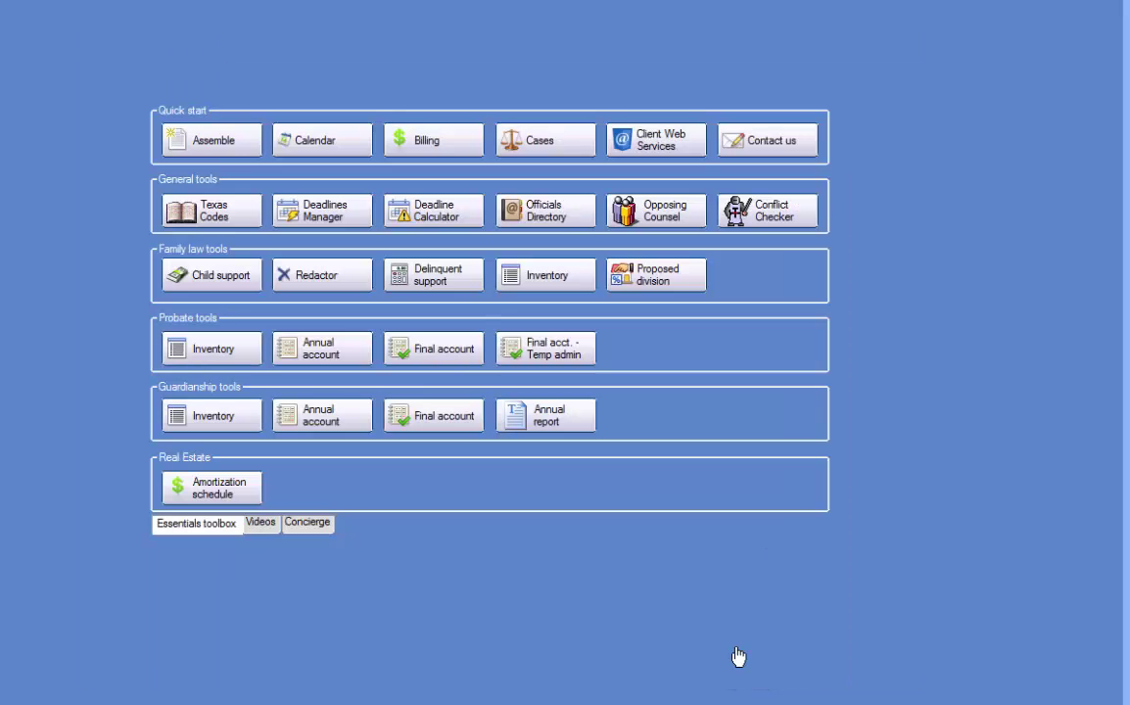